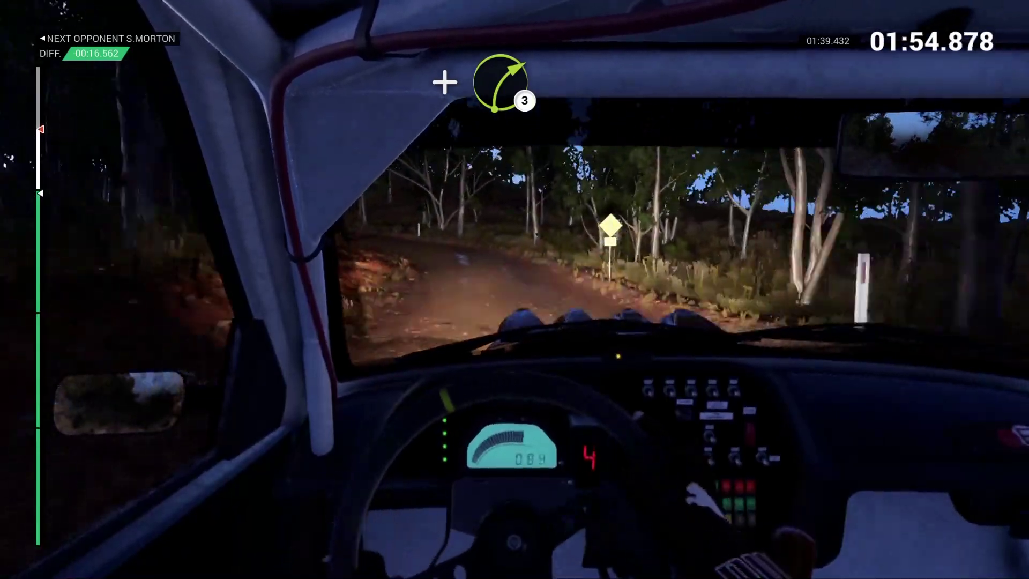
{"action": "key", "text": "Left"}
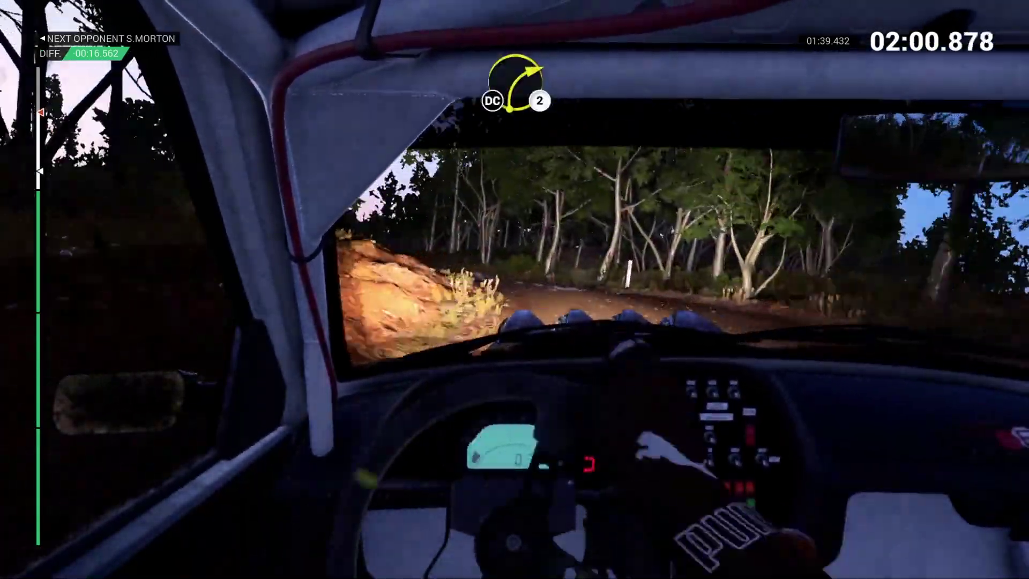
{"action": "key", "text": "Right"}
{"action": "key", "text": "Up"}
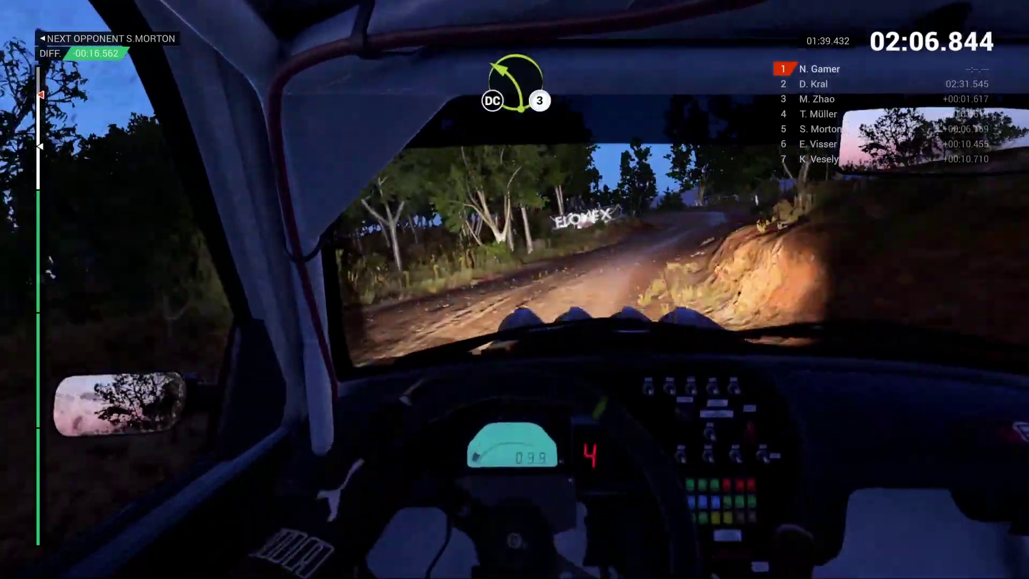
{"action": "key", "text": "Down"}
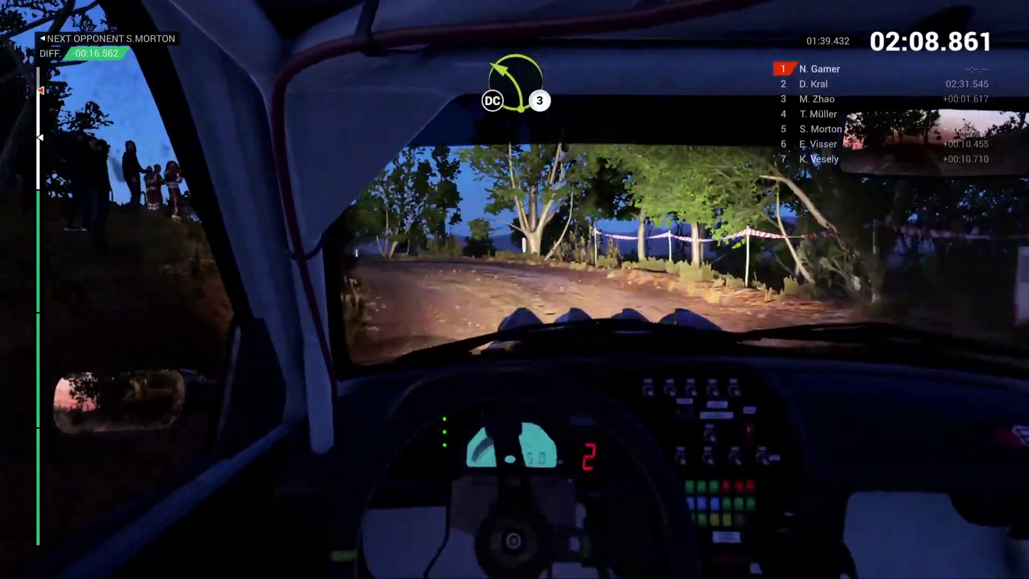
{"action": "key", "text": "Right"}
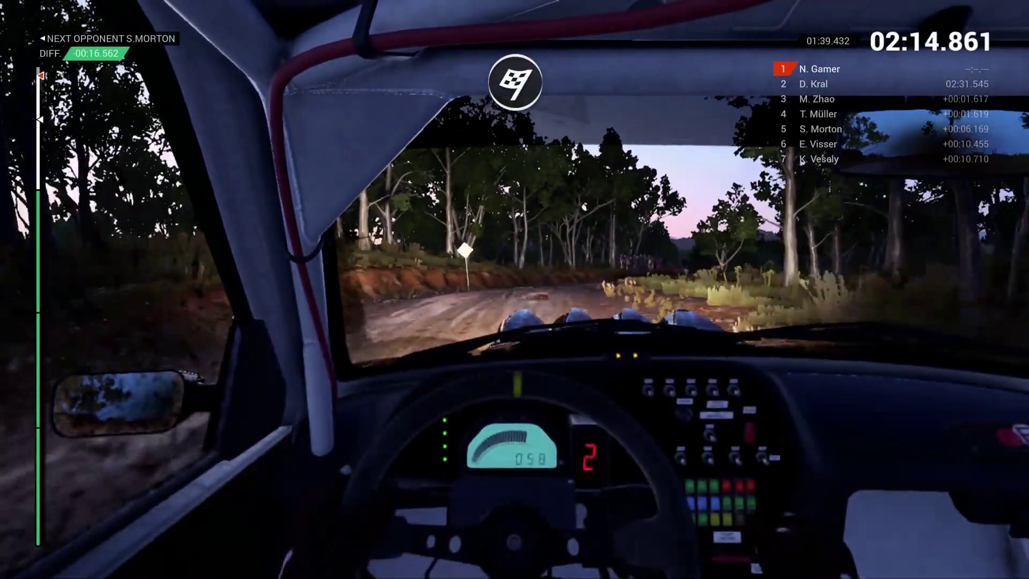
{"action": "key", "text": "Up"}
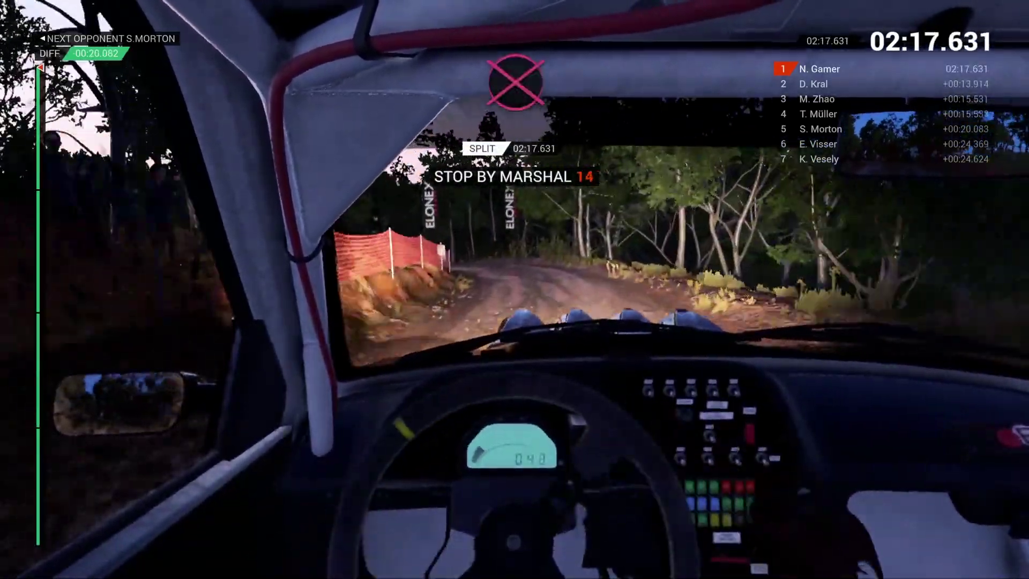
{"action": "key", "text": "Left"}
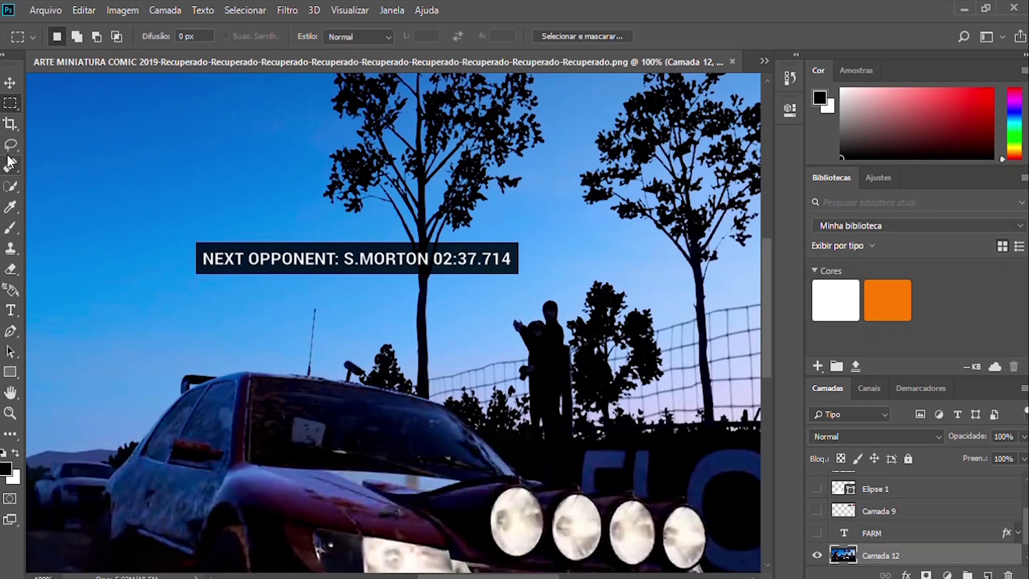
Step: Remove the next-opponent caption from the sky and tree trunk with the Spot Healing Brush at size 38
{"action": "left_click", "coordinate": [10, 164]}
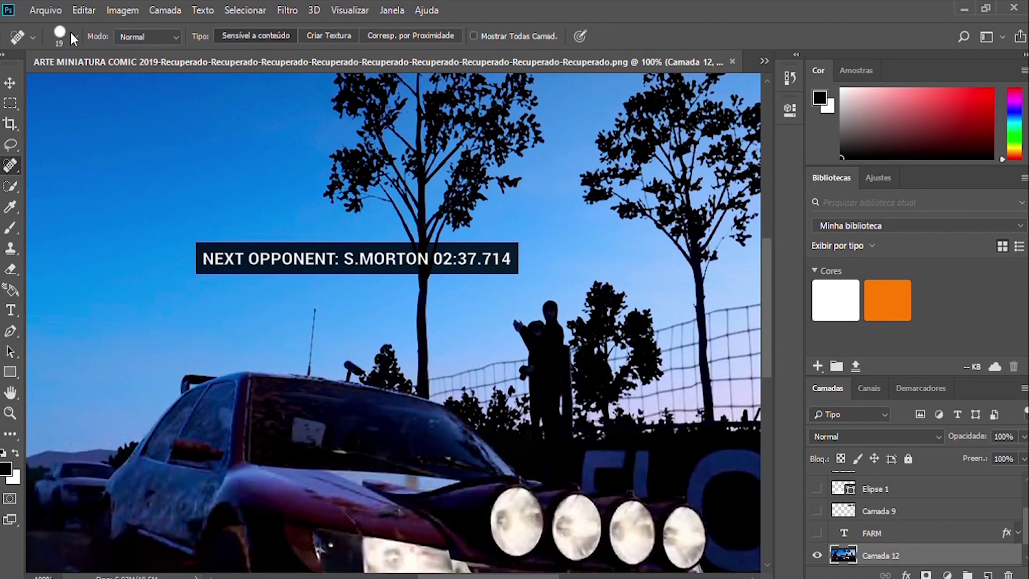
{"action": "left_click_drag", "start_coordinate": [266, 269], "coordinate": [212, 260]}
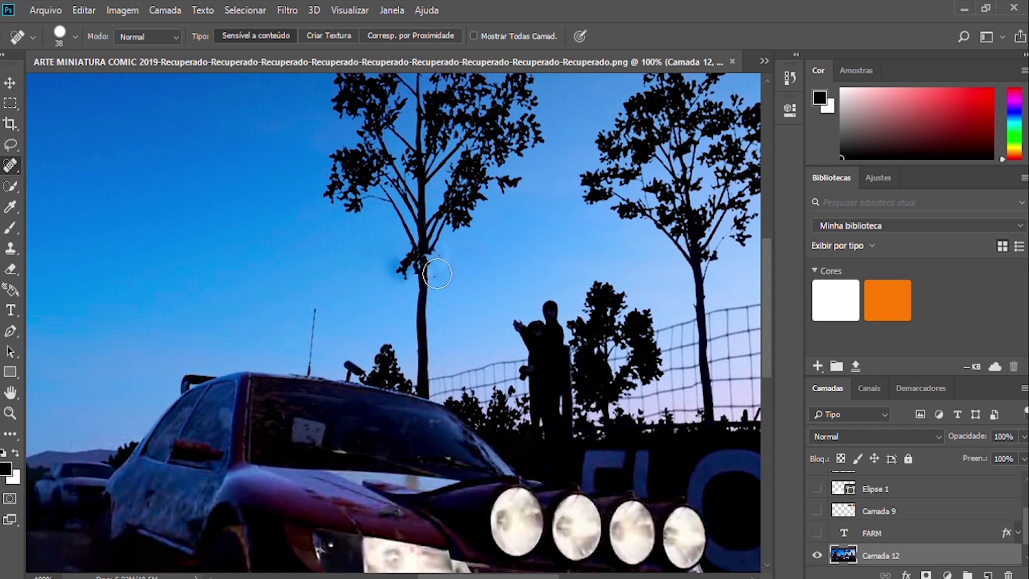
{"action": "left_click_drag", "start_coordinate": [357, 268], "coordinate": [107, 268]}
Step: Retouch the tree's damaged branch and trunk where the caption crossed it, using the Clone Stamp and a dark colour sampled from the tree
{"action": "scroll", "coordinate": [408, 268], "scroll_direction": "up", "scroll_amount": 3}
{"action": "key", "text": "i"}
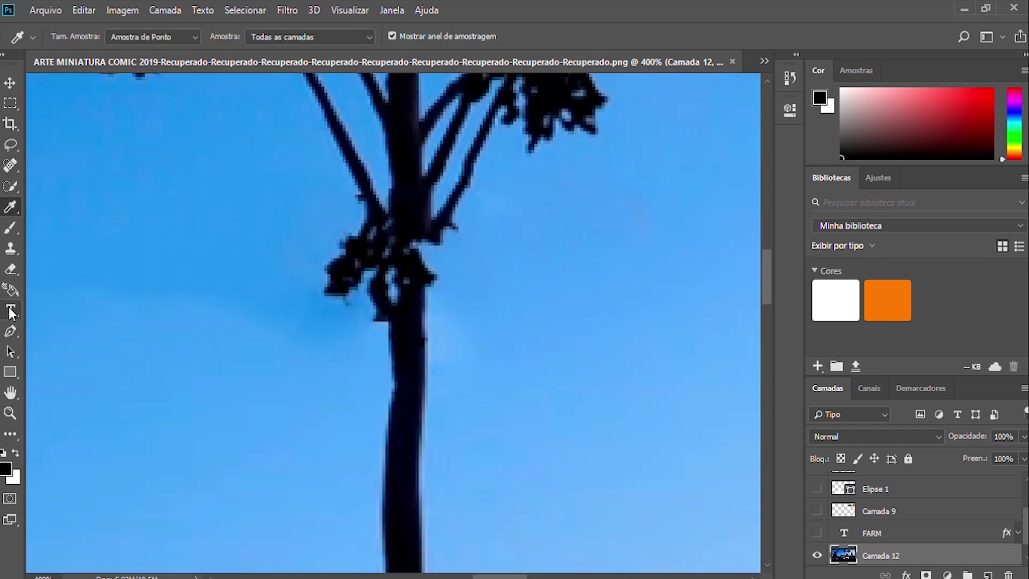
{"action": "key", "text": "s"}
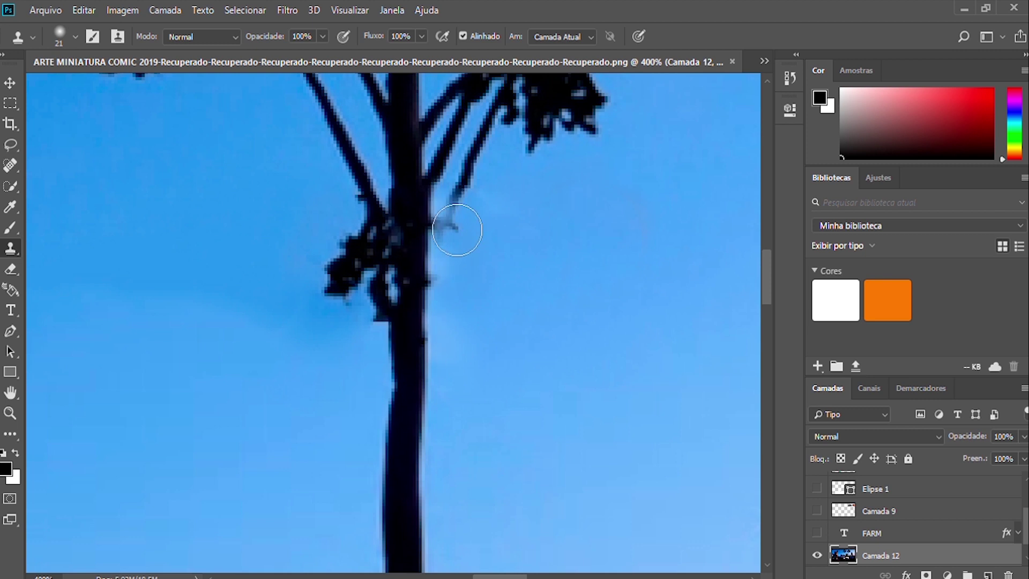
{"action": "left_click", "coordinate": [457, 231]}
{"action": "key", "text": "i"}
{"action": "left_click", "coordinate": [445, 222]}
{"action": "key", "text": "l"}
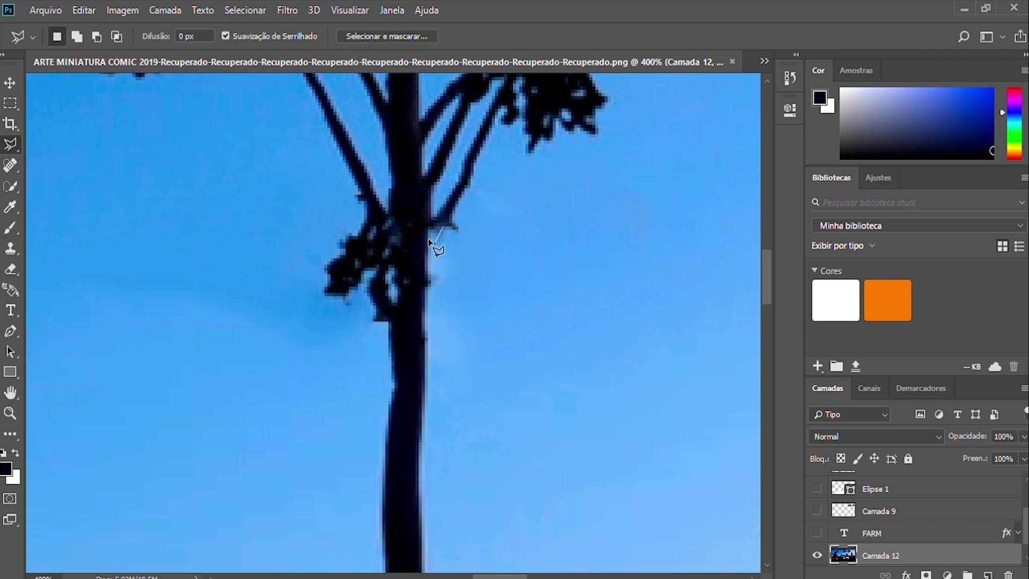
{"action": "key", "text": "b"}
{"action": "left_click", "coordinate": [436, 226], "text": "alt"}
{"action": "left_click", "coordinate": [436, 220]}
Step: Scale up the rally photo layer slightly with Free Transform so it extends past the canvas's lower-right corner
{"action": "key", "text": "z"}
{"action": "key", "text": "m"}
{"action": "key", "text": "ctrl+minus"}
{"action": "key", "text": "ctrl+minus"}
{"action": "key", "text": "ctrl+minus"}
{"action": "key", "text": "ctrl+minus"}
{"action": "key", "text": "ctrl+minus"}
{"action": "key", "text": "ctrl+minus"}
{"action": "key", "text": "ctrl+minus"}
{"action": "key", "text": "ctrl+t"}
{"action": "key", "text": "Return"}
{"action": "key", "text": "v"}
{"action": "key", "text": "ctrl+t"}
{"action": "left_click_drag", "start_coordinate": [633, 515], "coordinate": [681, 551]}
{"action": "key", "text": "Return"}
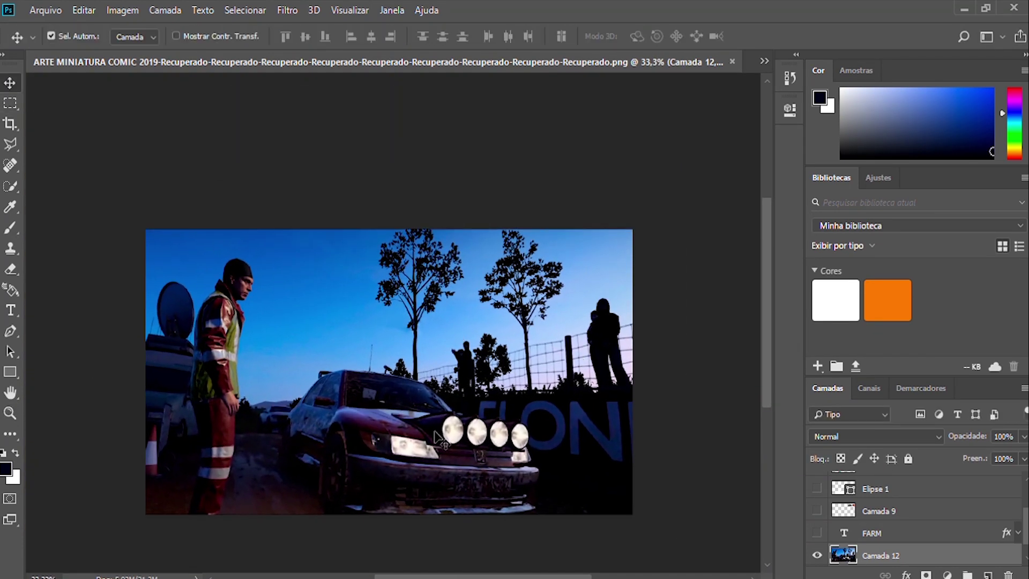
Step: Apply tone and colour adjustments to the rally photo, giving the sky a deeper, more saturated blue
{"action": "key", "text": "i"}
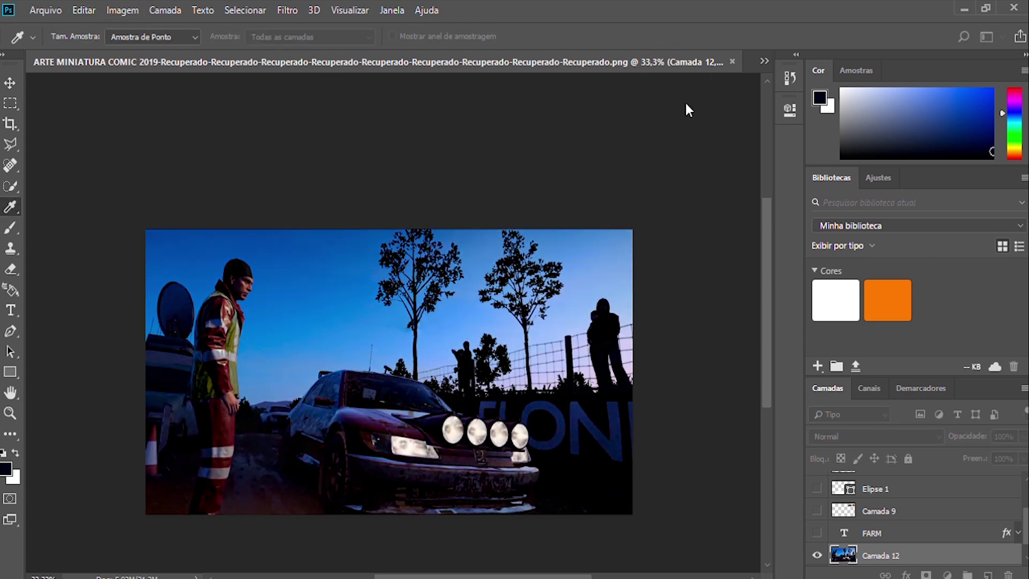
{"action": "key", "text": "v"}
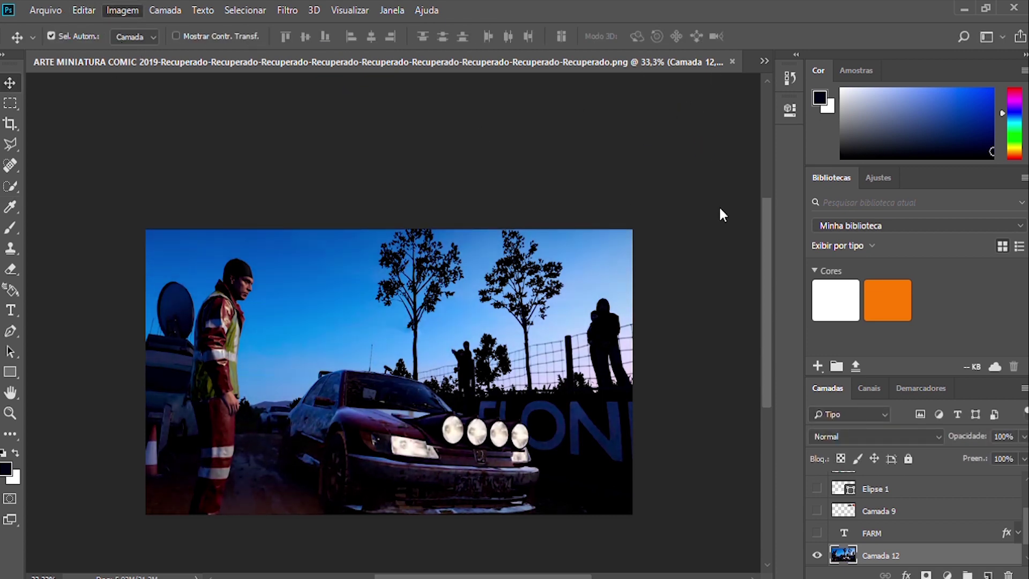
{"action": "key", "text": "i"}
{"action": "key", "text": "v"}
{"action": "key", "text": "i"}
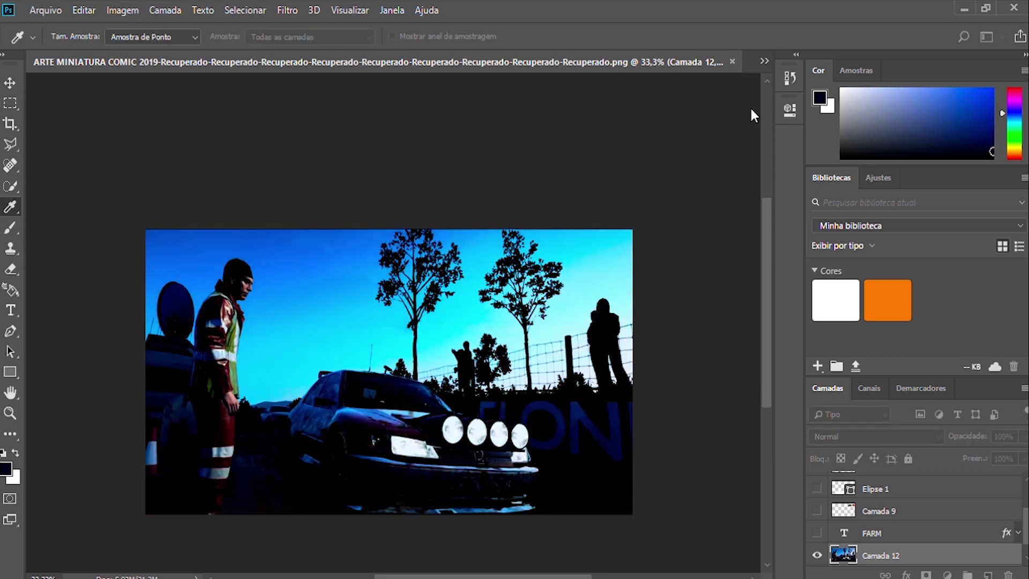
{"action": "key", "text": "v"}
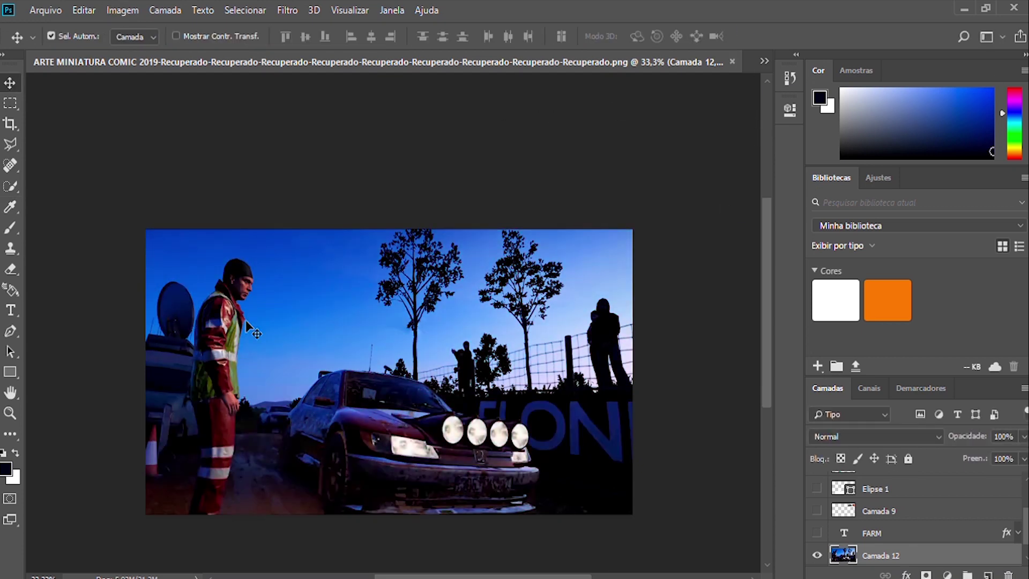
Step: Select the marshal, the satellite dish vehicle and the background up to the rally car with the Quick Selection tool
{"action": "key", "text": "w"}
{"action": "left_click_drag", "start_coordinate": [166, 305], "coordinate": [157, 411]}
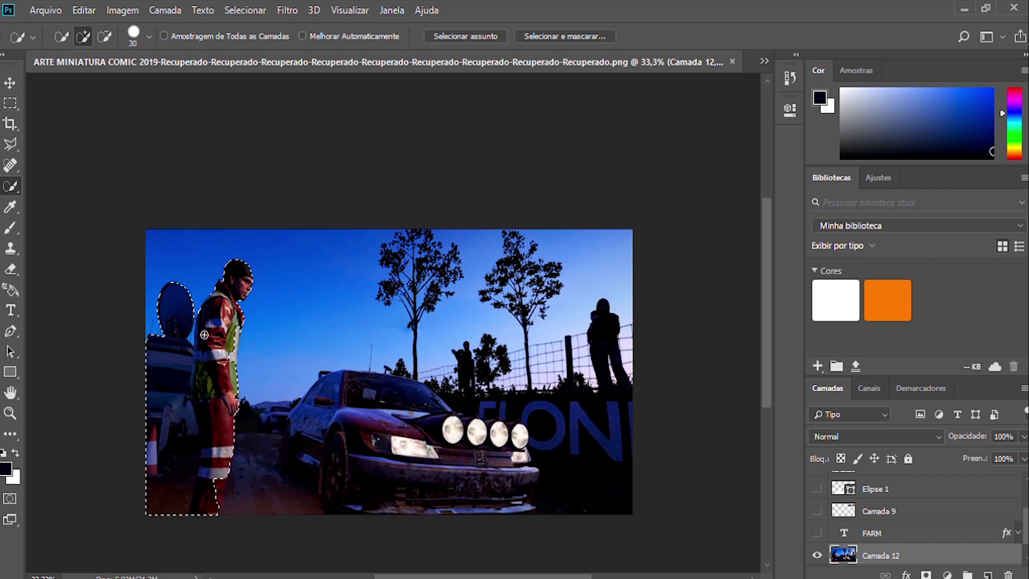
{"action": "scroll", "coordinate": [205, 335], "scroll_direction": "up", "scroll_amount": 2}
{"action": "left_click_drag", "start_coordinate": [358, 398], "coordinate": [429, 382]}
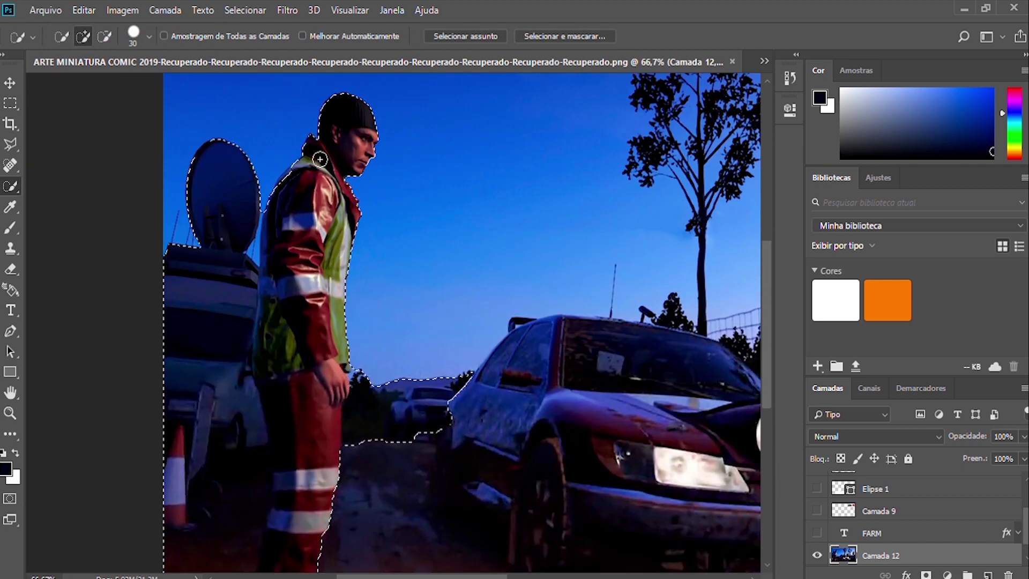
{"action": "scroll", "coordinate": [237, 234], "scroll_direction": "up", "scroll_amount": 1}
{"action": "scroll", "coordinate": [816, 554], "scroll_direction": "down", "scroll_amount": 1}
Step: Show the comic panel layer Camada 4 and place it directly above the photo layer Camada 12
{"action": "left_click", "coordinate": [816, 554]}
{"action": "left_click_drag", "start_coordinate": [879, 556], "coordinate": [915, 539]}
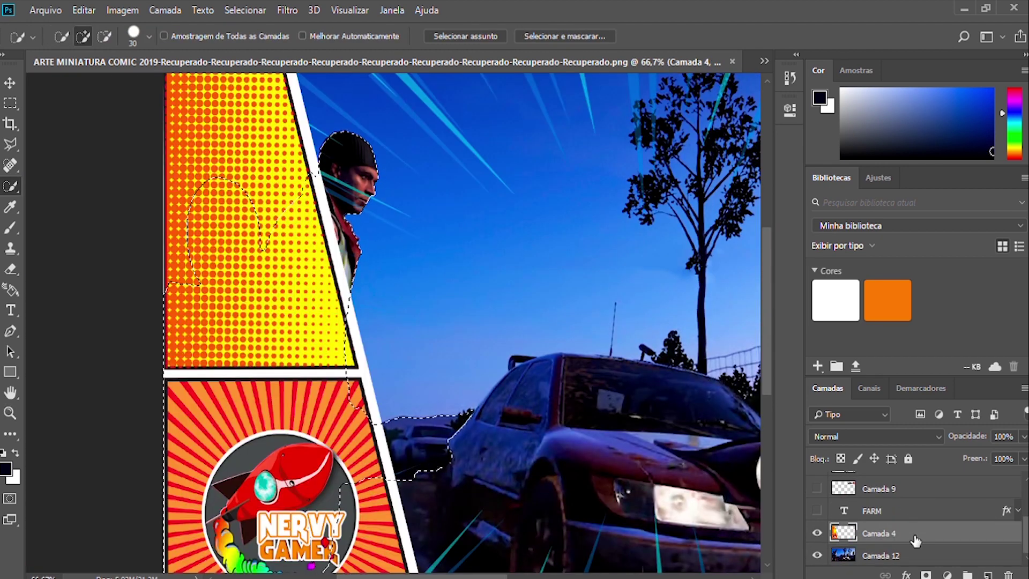
{"action": "key", "text": "z"}
{"action": "left_click", "coordinate": [349, 329], "text": "alt"}
{"action": "left_click", "coordinate": [286, 329], "text": "alt"}
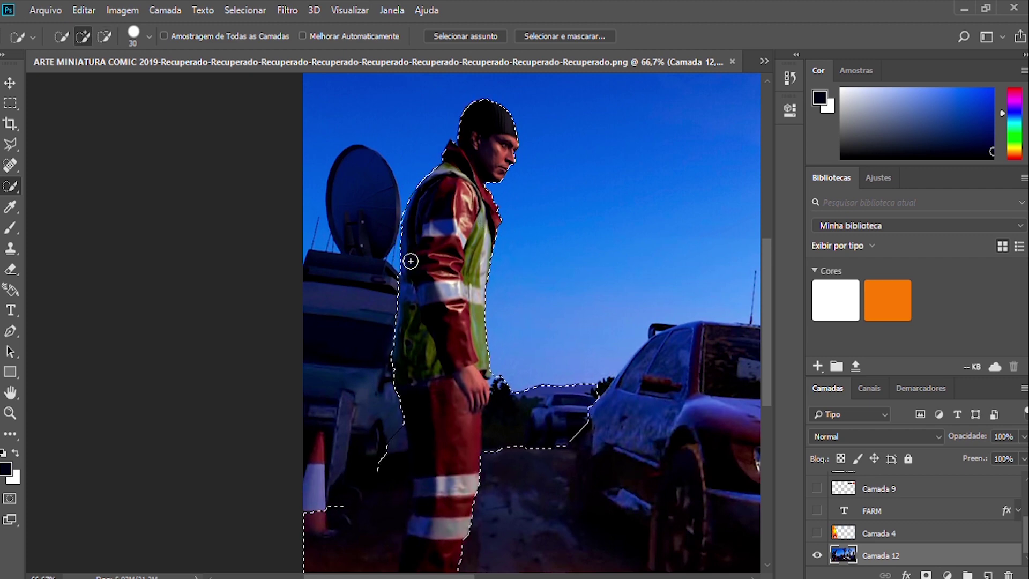
Step: Refine the selection around the marshal's hand, the shrubs and the car with a 7 px brush, and copy it to a new layer
{"action": "scroll", "coordinate": [432, 425], "scroll_direction": "down", "scroll_amount": 3}
{"action": "scroll", "coordinate": [493, 332], "scroll_direction": "up", "scroll_amount": 3}
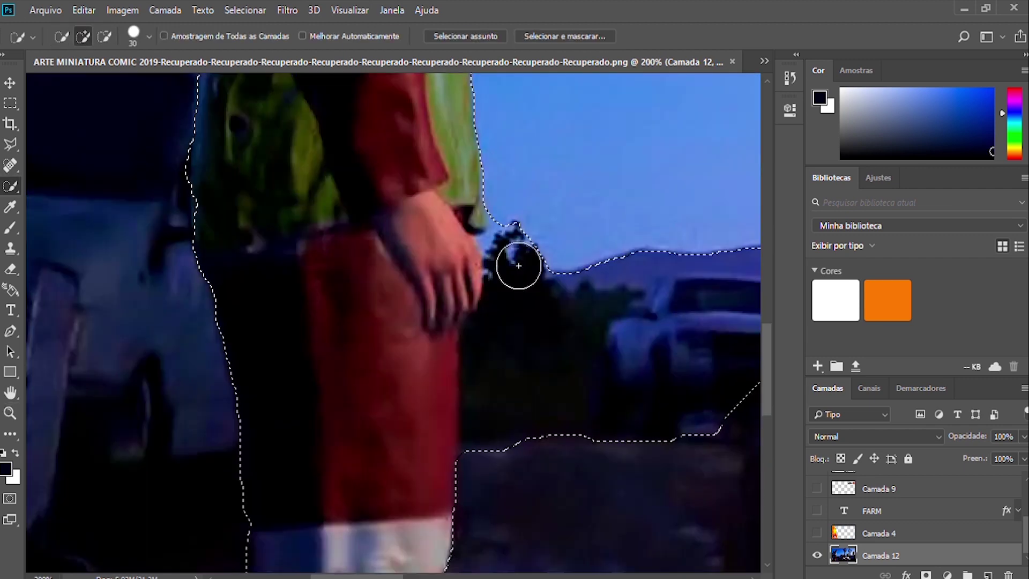
{"action": "left_click_drag", "start_coordinate": [489, 214], "coordinate": [533, 237]}
{"action": "key", "text": "alt"}
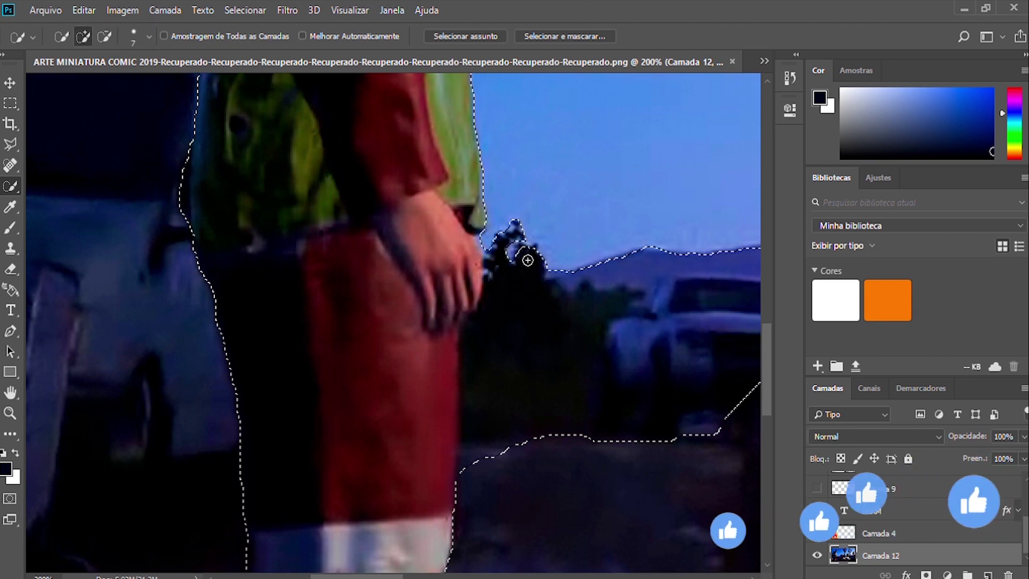
{"action": "left_click_drag", "start_coordinate": [676, 346], "coordinate": [536, 346]}
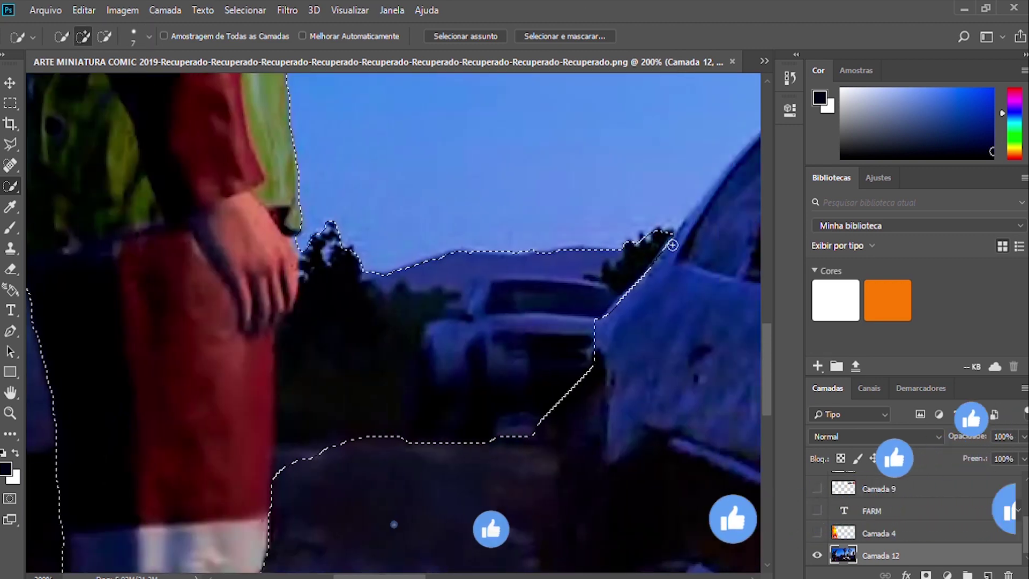
{"action": "key", "text": "z"}
{"action": "scroll", "coordinate": [515, 313], "scroll_direction": "down", "scroll_amount": 4}
{"action": "key", "text": "w"}
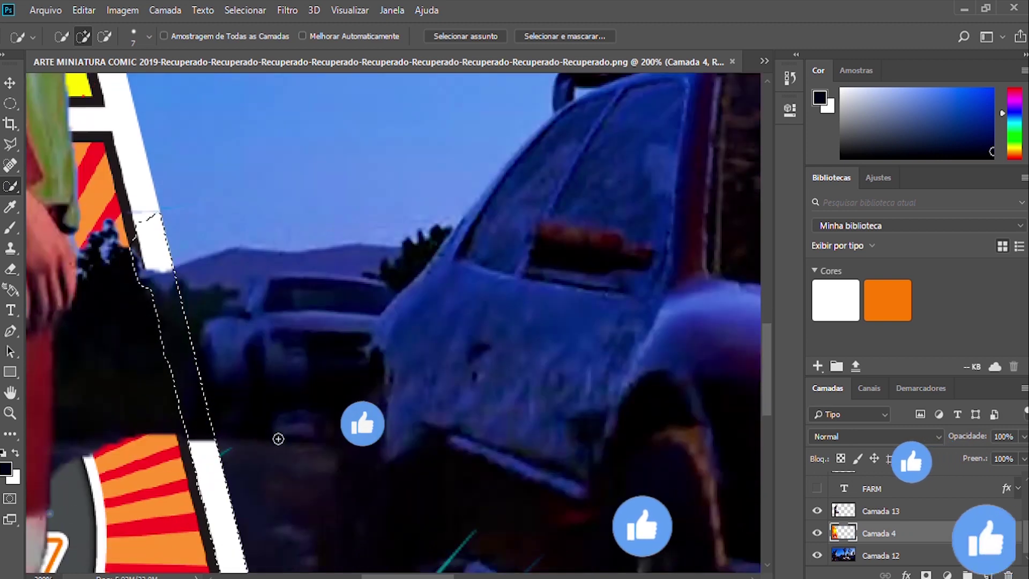
Step: Erase the cutout's background that covers the slanted white panel border, and clear the selection
{"action": "key", "text": "e"}
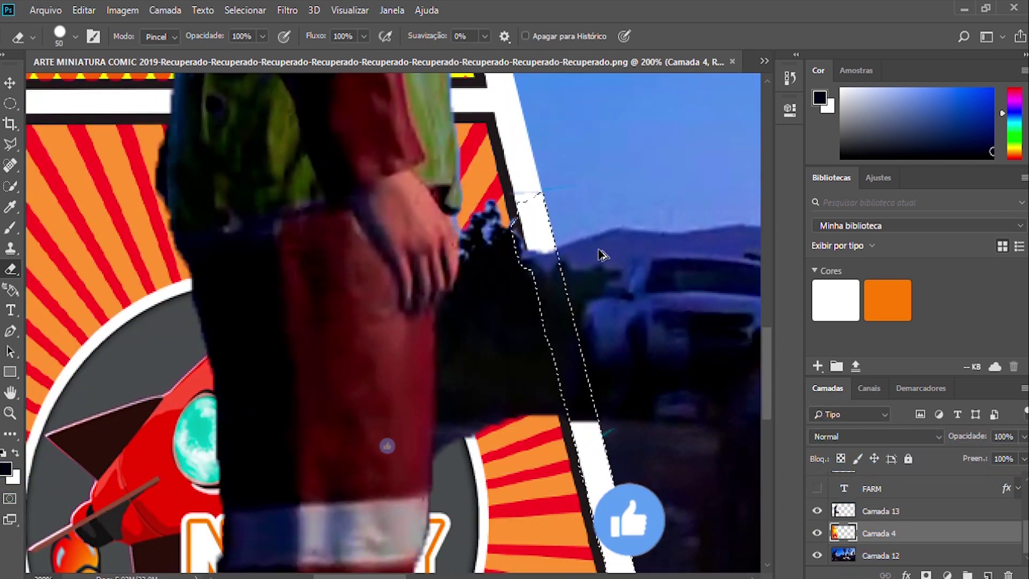
{"action": "key", "text": "ctrl+d"}
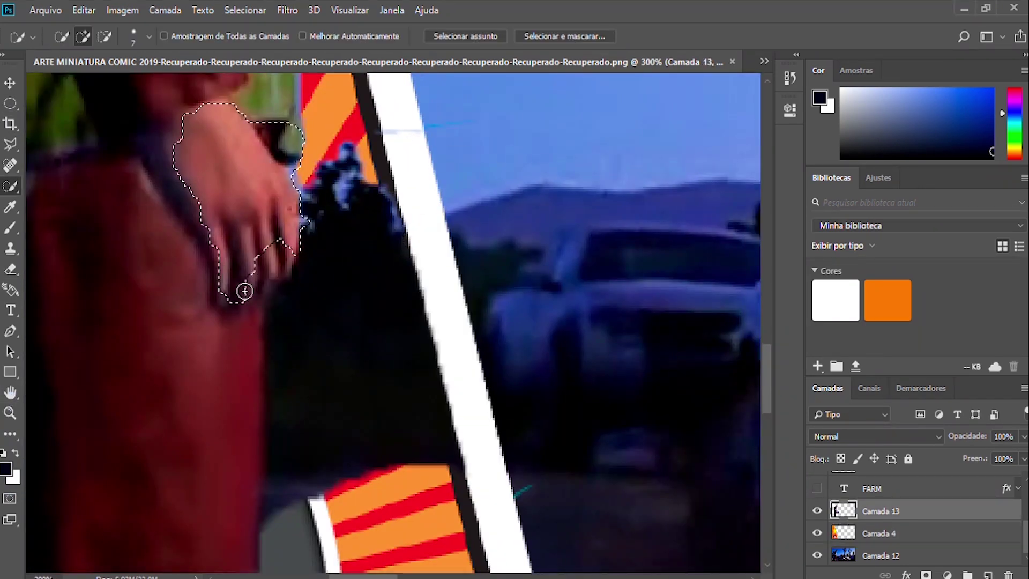
Step: Select the marshal's hand and leg on the cutout layer and erase the leftover shrubs and ground beside them
{"action": "left_click_drag", "start_coordinate": [242, 293], "coordinate": [243, 501]}
{"action": "scroll", "coordinate": [243, 501], "scroll_direction": "up", "scroll_amount": 2}
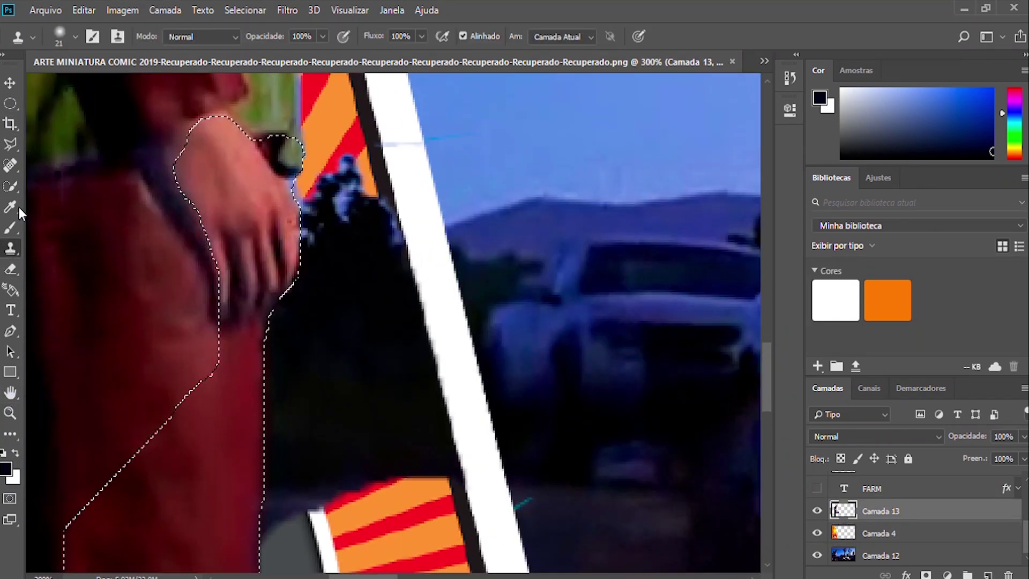
{"action": "key", "text": "e"}
{"action": "mouse_move", "coordinate": [280, 221]}
{"action": "left_mouse_down"}
{"action": "mouse_move", "coordinate": [310, 390]}
{"action": "mouse_move", "coordinate": [443, 325]}
{"action": "left_mouse_up"}
{"action": "left_click_drag", "start_coordinate": [478, 459], "coordinate": [425, 229]}
{"action": "key", "text": "ctrl+z"}
Step: Show the FARM text layer and place it directly below the marshal cutout layer
{"action": "key", "text": "ctrl+1"}
{"action": "key", "text": "z"}
{"action": "left_click", "coordinate": [452, 232], "text": "alt"}
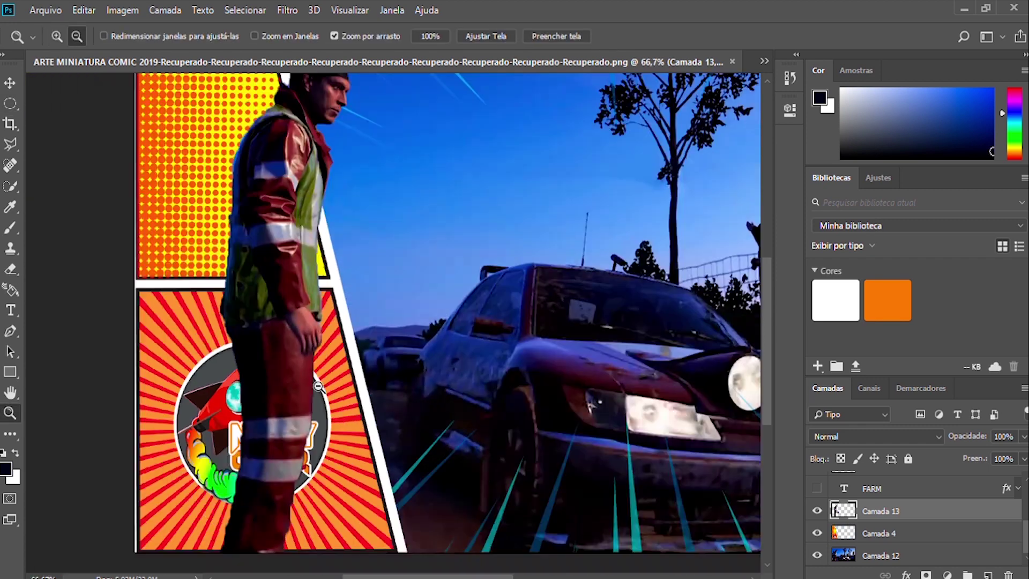
{"action": "key", "text": "m"}
{"action": "key", "text": "ctrl+minus"}
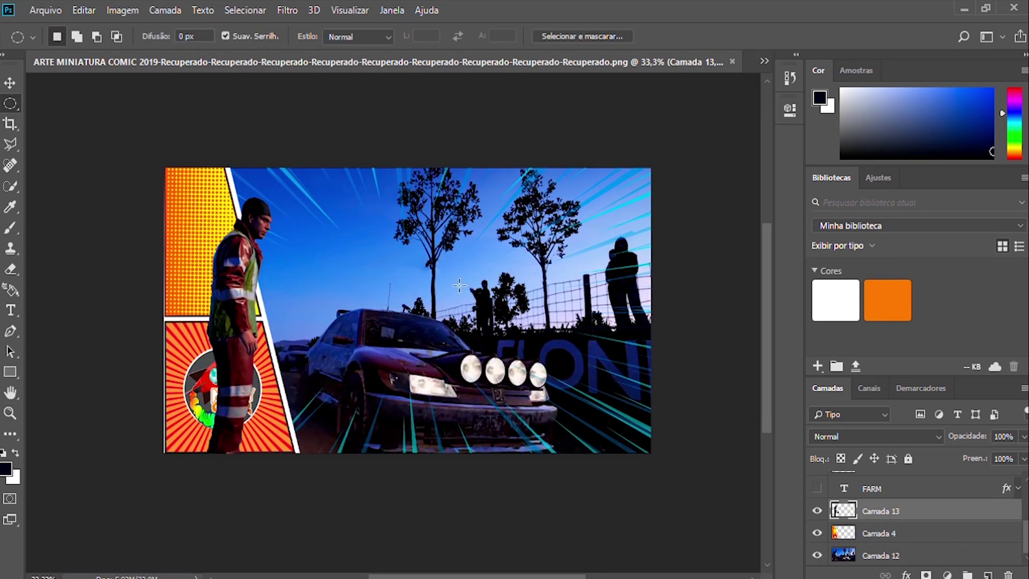
{"action": "left_click", "coordinate": [817, 488]}
{"action": "left_click_drag", "start_coordinate": [857, 488], "coordinate": [903, 521]}
{"action": "key", "text": "v"}
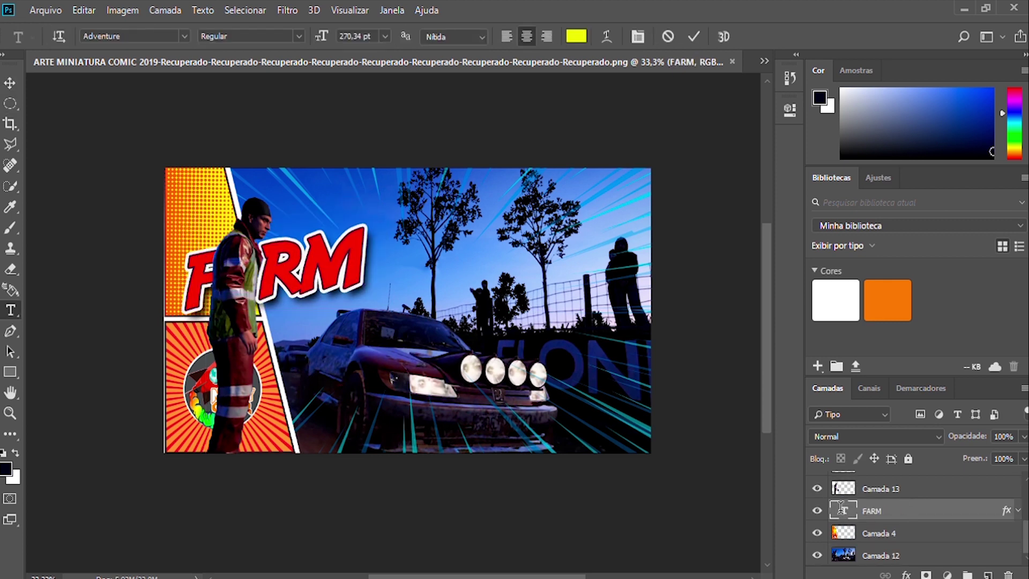
Step: Change the FARM title text to "Gully"
{"action": "double_click", "coordinate": [843, 510]}
{"action": "type", "text": "Gully"}
{"action": "key", "text": "ctrl+Return"}
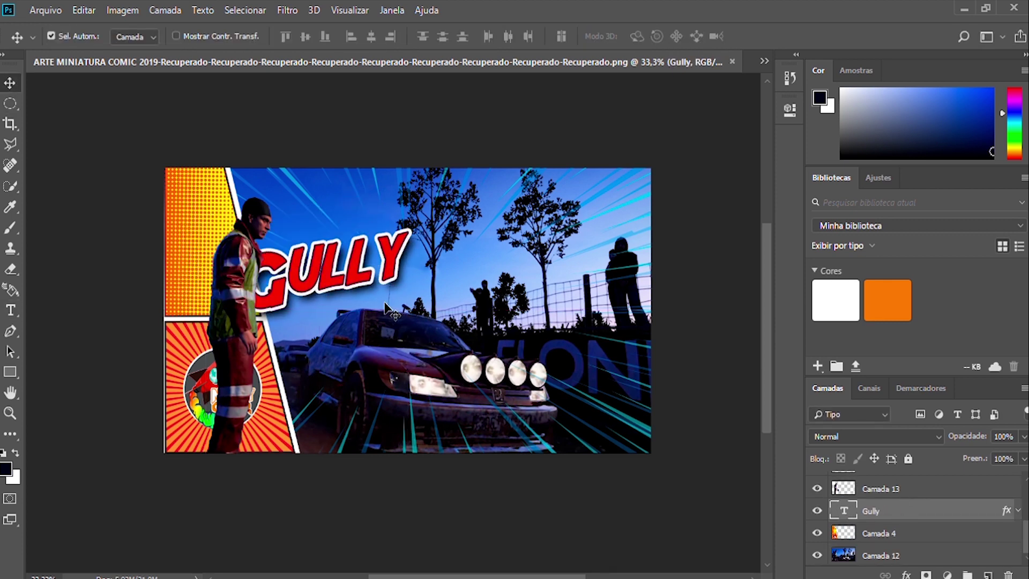
Step: Show the BAGAWA text layer, place it below the marshal cutout and change its text to "Oakes"
{"action": "scroll", "coordinate": [911, 509], "scroll_direction": "up", "scroll_amount": 1}
{"action": "left_click", "coordinate": [817, 487]}
{"action": "left_click_drag", "start_coordinate": [879, 487], "coordinate": [905, 520]}
{"action": "double_click", "coordinate": [844, 510]}
{"action": "type", "text": "CAKE"}
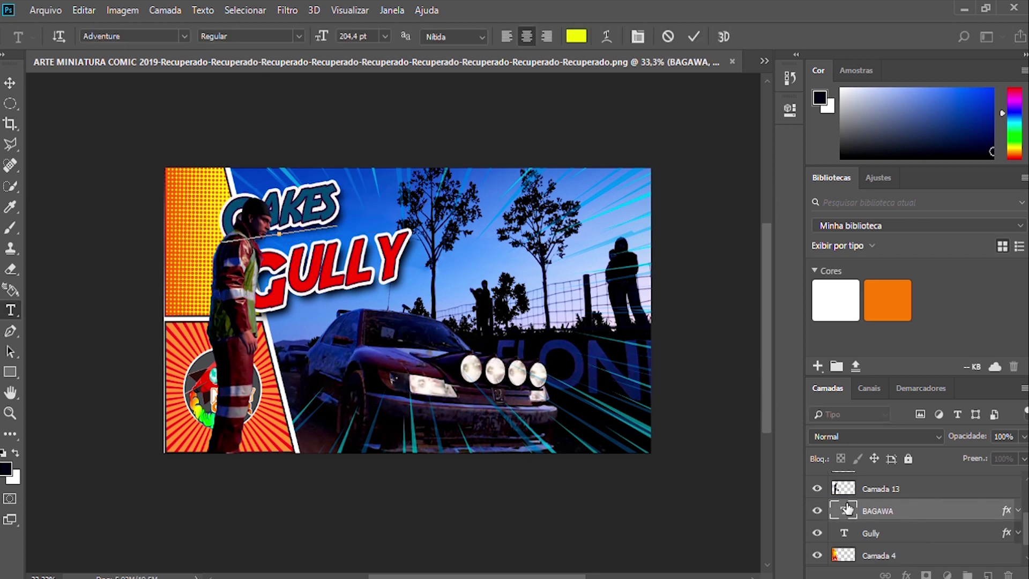
{"action": "type", "text": "S"}
{"action": "key", "text": "ctrl+Return"}
Step: Show the DiRT 4 logo layer Camada 9 and move the logo to the artwork's upper-right corner
{"action": "scroll", "coordinate": [908, 524], "scroll_direction": "up", "scroll_amount": 2}
{"action": "left_click", "coordinate": [817, 511]}
{"action": "left_click_drag", "start_coordinate": [536, 284], "coordinate": [542, 187]}
Step: Show the Elipse 1, Camada 11 and Loja layers, and move the shirt badge, scaled down, to the artwork's lower-right corner
{"action": "scroll", "coordinate": [875, 536], "scroll_direction": "up", "scroll_amount": 2}
{"action": "left_click", "coordinate": [817, 528]}
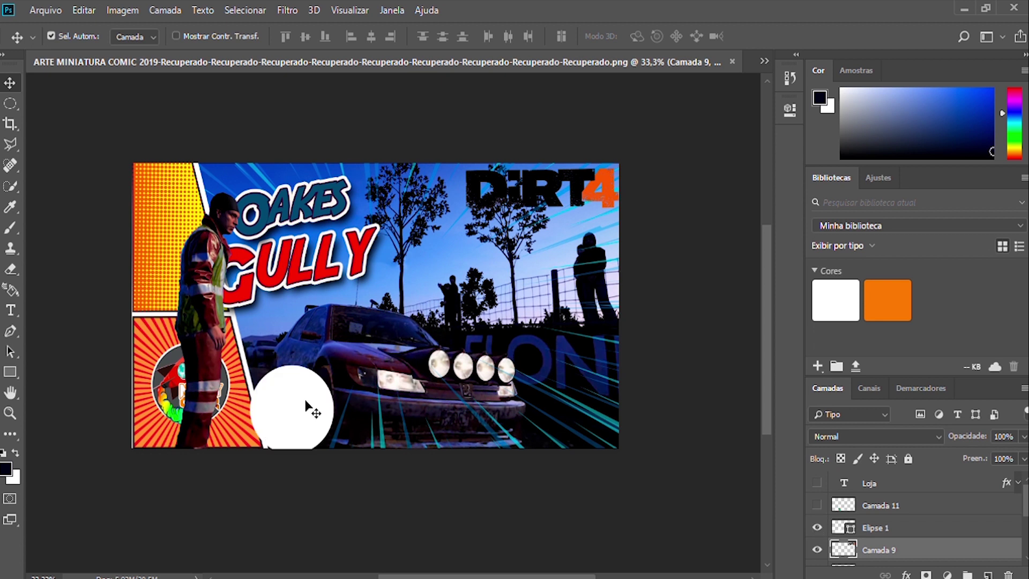
{"action": "left_click", "coordinate": [922, 530]}
{"action": "left_click", "coordinate": [817, 482]}
{"action": "left_click", "coordinate": [911, 483], "text": "shift"}
{"action": "left_click_drag", "start_coordinate": [292, 407], "coordinate": [563, 414]}
{"action": "key", "text": "ctrl+t"}
{"action": "key", "text": "Return"}
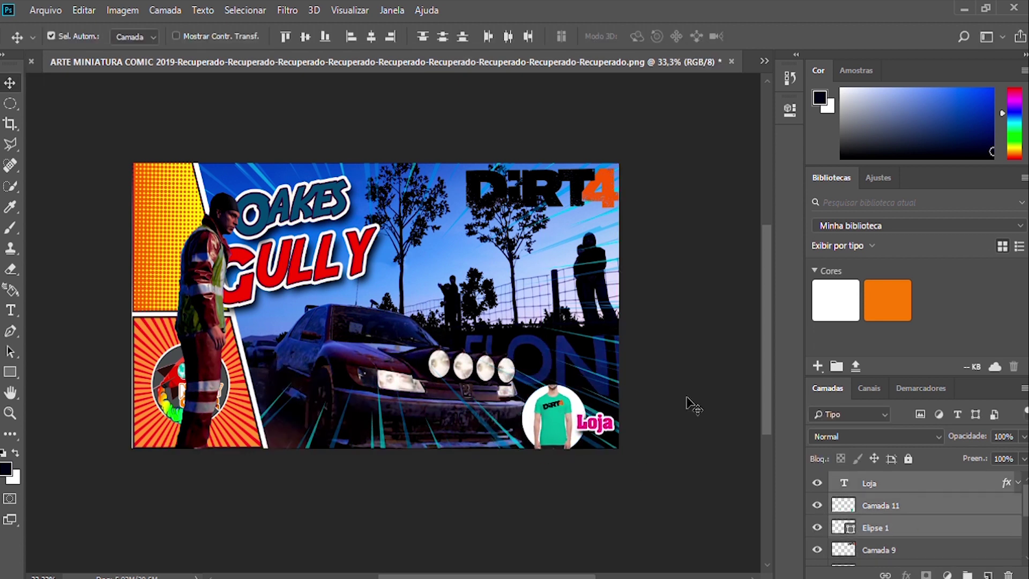
Step: Soften the marshal cutout on Camada 13 with the Blur tool
{"action": "key", "text": "z"}
{"action": "left_click", "coordinate": [428, 248]}
{"action": "key", "text": "r"}
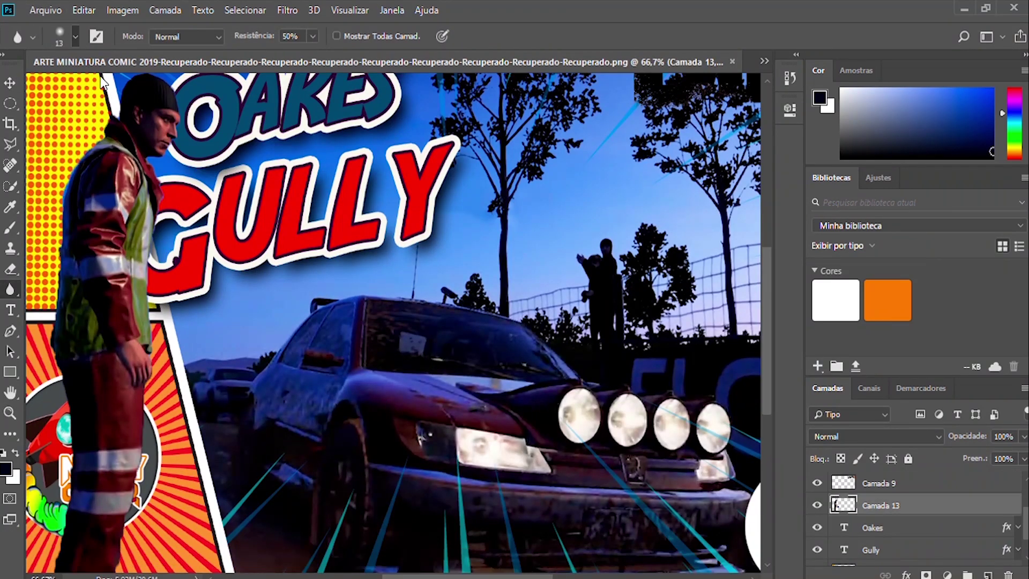
{"action": "key", "text": "z"}
{"action": "left_click", "coordinate": [153, 182], "text": "alt"}
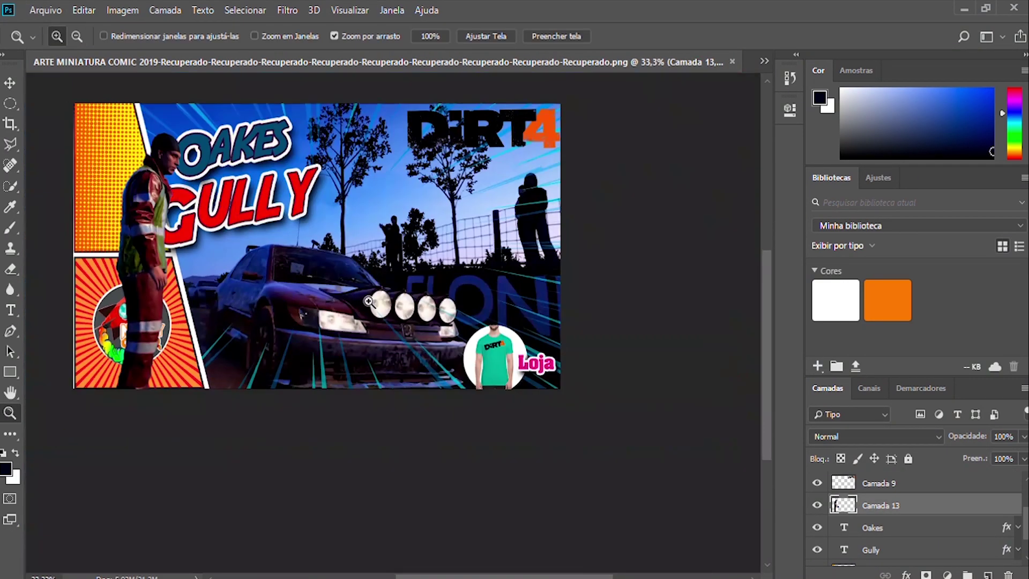
{"action": "left_click", "coordinate": [433, 128]}
{"action": "left_click", "coordinate": [433, 129]}
{"action": "key", "text": "r"}
{"action": "key", "text": "ctrl+minus"}
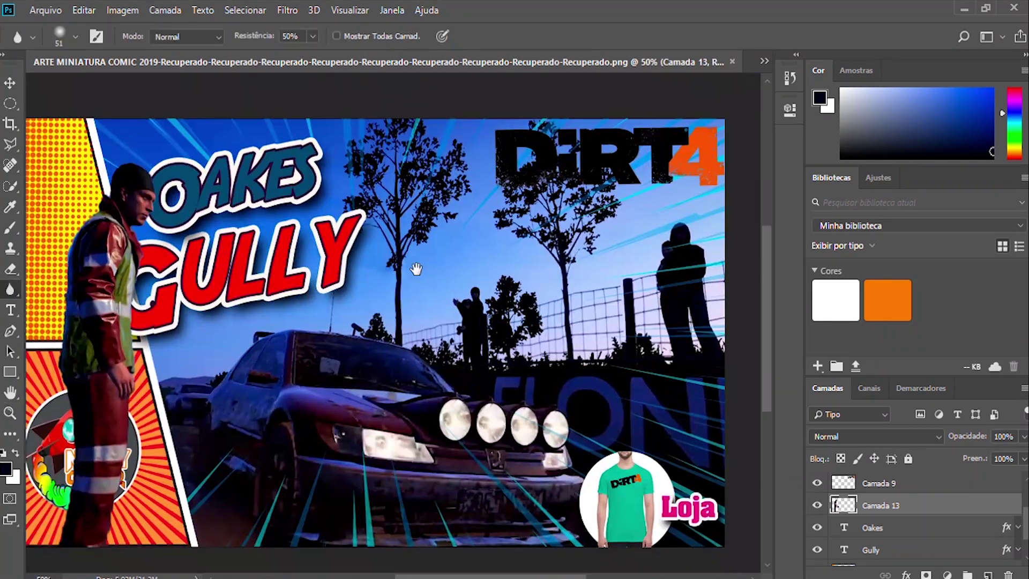
{"action": "key", "text": "z"}
{"action": "key", "text": "r"}
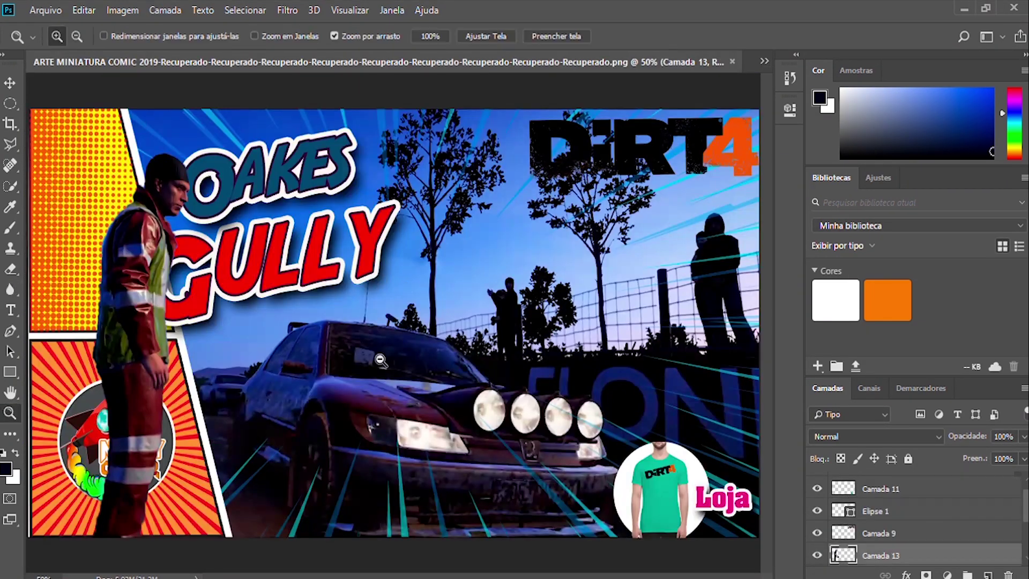
{"action": "left_click", "coordinate": [277, 233], "text": "alt"}
{"action": "key", "text": "v"}
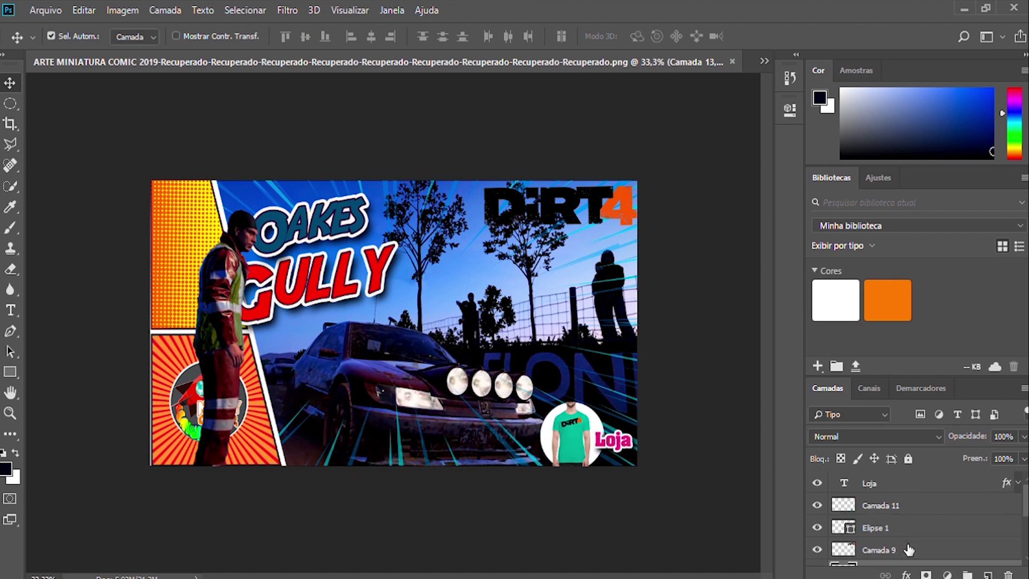
Step: Try to shift the Oakes and Gully title texts together slightly to the right
{"action": "left_click", "coordinate": [872, 511]}
{"action": "left_click", "coordinate": [871, 533], "text": "shift"}
{"action": "key", "text": "ctrl+t"}
{"action": "left_click_drag", "start_coordinate": [280, 260], "coordinate": [302, 260]}
{"action": "key", "text": "Return"}
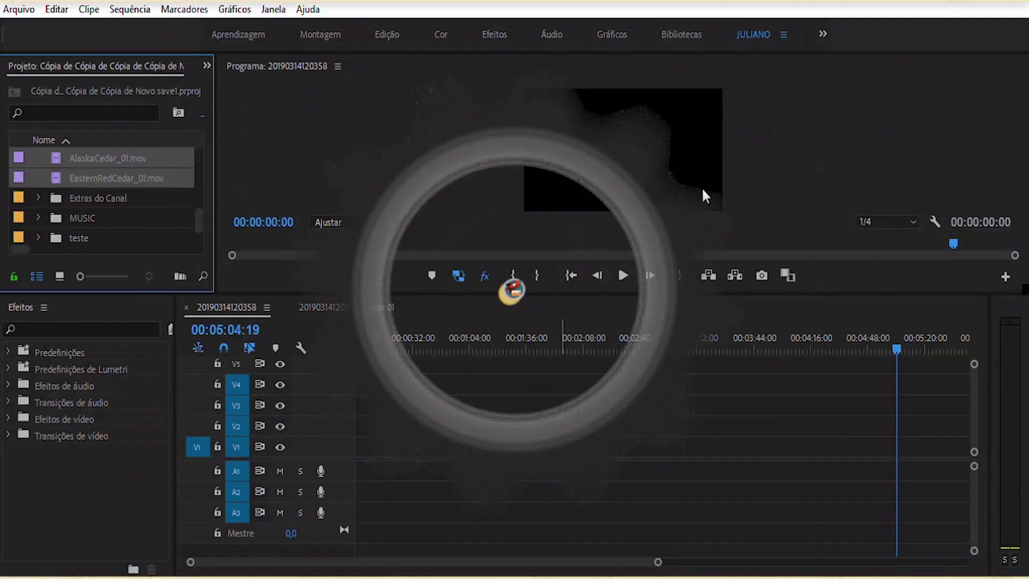
{"action": "left_click", "coordinate": [60, 236]}
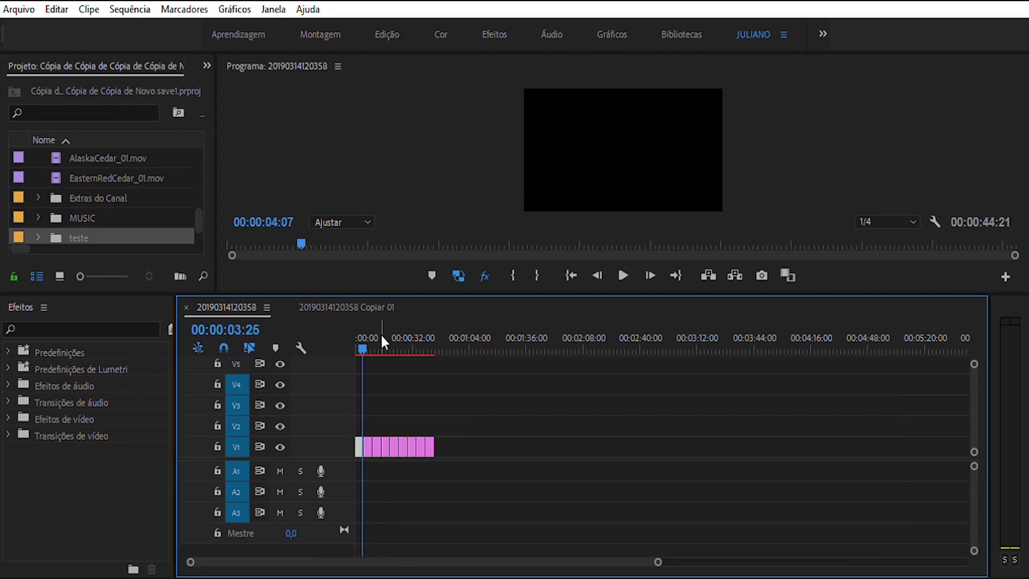
{"action": "left_click_drag", "start_coordinate": [676, 294], "coordinate": [675, 376]}
{"action": "left_click_drag", "start_coordinate": [366, 417], "coordinate": [440, 422]}
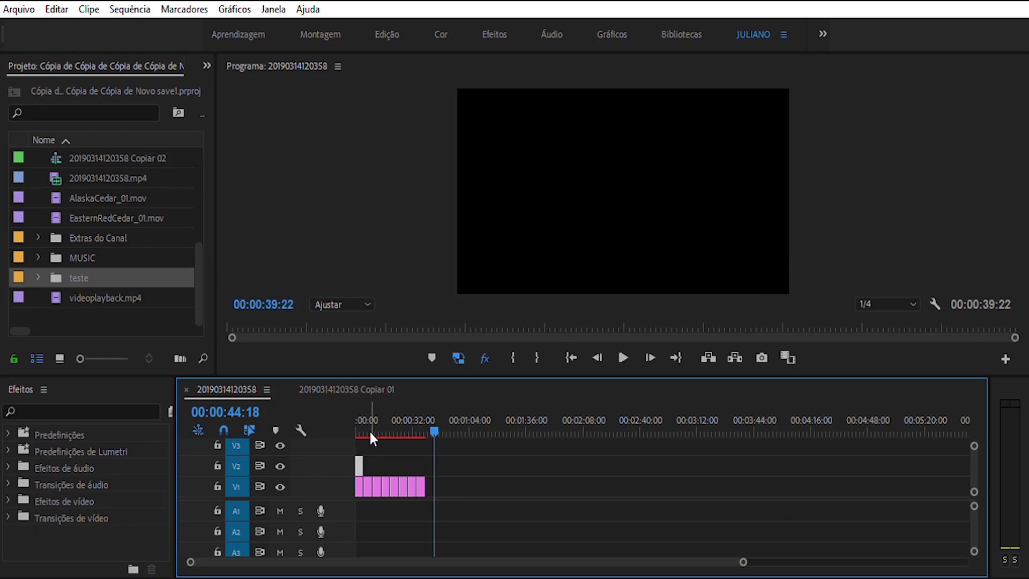
{"action": "left_click_drag", "start_coordinate": [401, 366], "coordinate": [401, 270]}
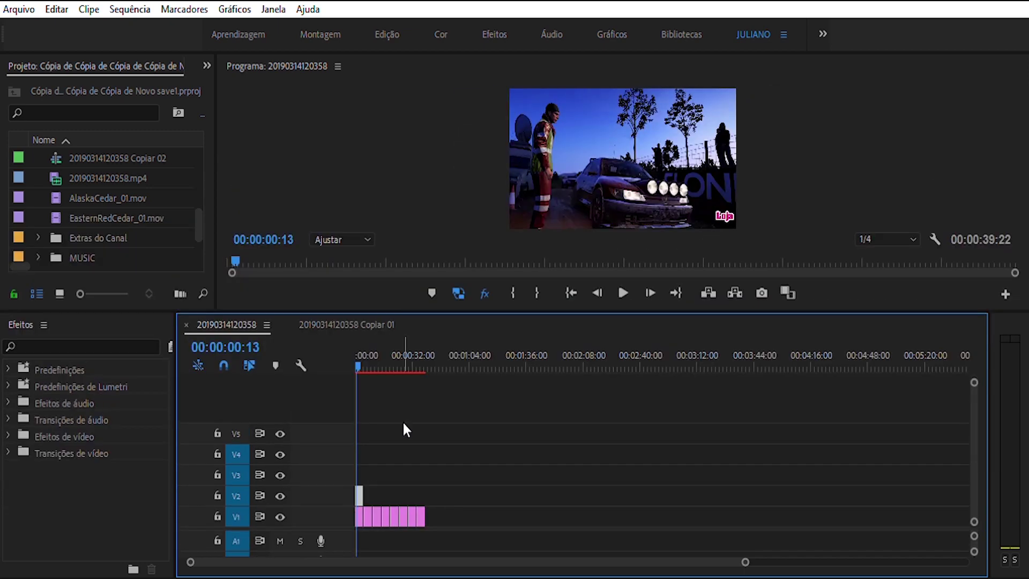
Step: Stack the teste layer clips on tracks V1 to V8, aligned at the sequence start
{"action": "left_click_drag", "start_coordinate": [377, 515], "coordinate": [394, 497]}
{"action": "left_click_drag", "start_coordinate": [394, 496], "coordinate": [360, 413]}
{"action": "left_click_drag", "start_coordinate": [402, 516], "coordinate": [360, 392]}
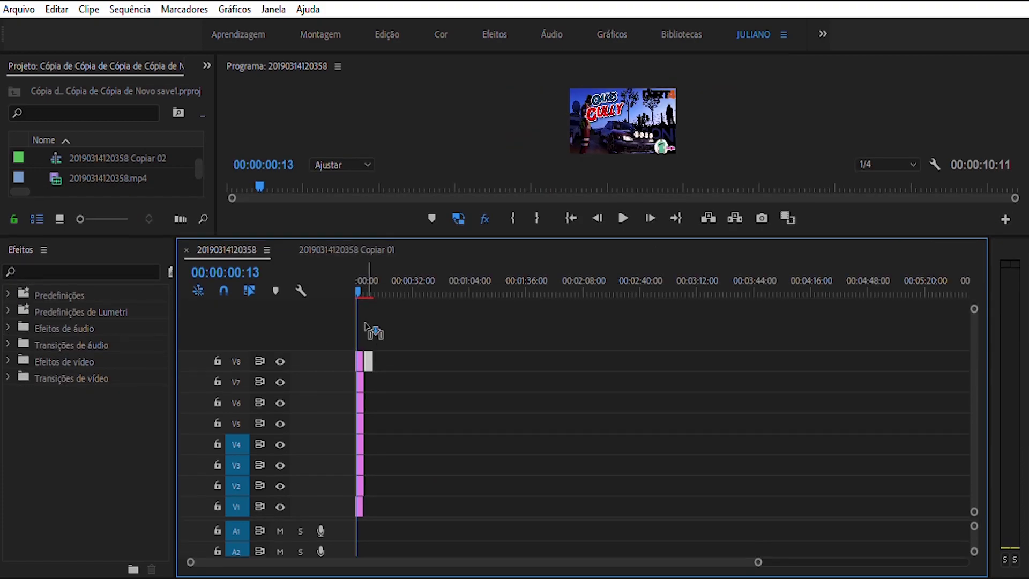
Step: Move the whole stack of teste layer clips up to free tracks V1 to V3
{"action": "key", "text": "="}
{"action": "key", "text": "="}
{"action": "key", "text": "="}
{"action": "left_click", "coordinate": [430, 331]}
{"action": "left_click_drag", "start_coordinate": [430, 336], "coordinate": [583, 359]}
Step: Add the 07, 08, 09 and 11 - Electricity clips plus AlaskaCedar_01.mov and EasternRedCedar_01.mov to tracks V2 to V4
{"action": "left_click_drag", "start_coordinate": [536, 238], "coordinate": [86, 367]}
{"action": "left_click_drag", "start_coordinate": [86, 177], "coordinate": [435, 505]}
{"action": "scroll", "coordinate": [86, 225], "scroll_direction": "down", "scroll_amount": 3}
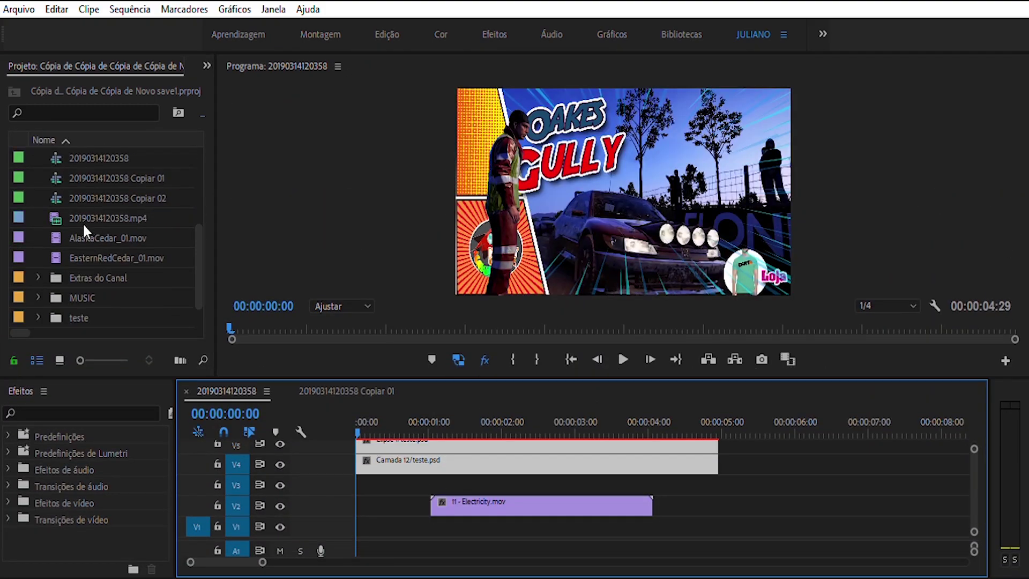
{"action": "left_click_drag", "start_coordinate": [82, 220], "coordinate": [689, 505]}
{"action": "left_click_drag", "start_coordinate": [83, 239], "coordinate": [781, 484]}
{"action": "scroll", "coordinate": [97, 241], "scroll_direction": "up", "scroll_amount": 3}
{"action": "left_click_drag", "start_coordinate": [94, 184], "coordinate": [547, 485]}
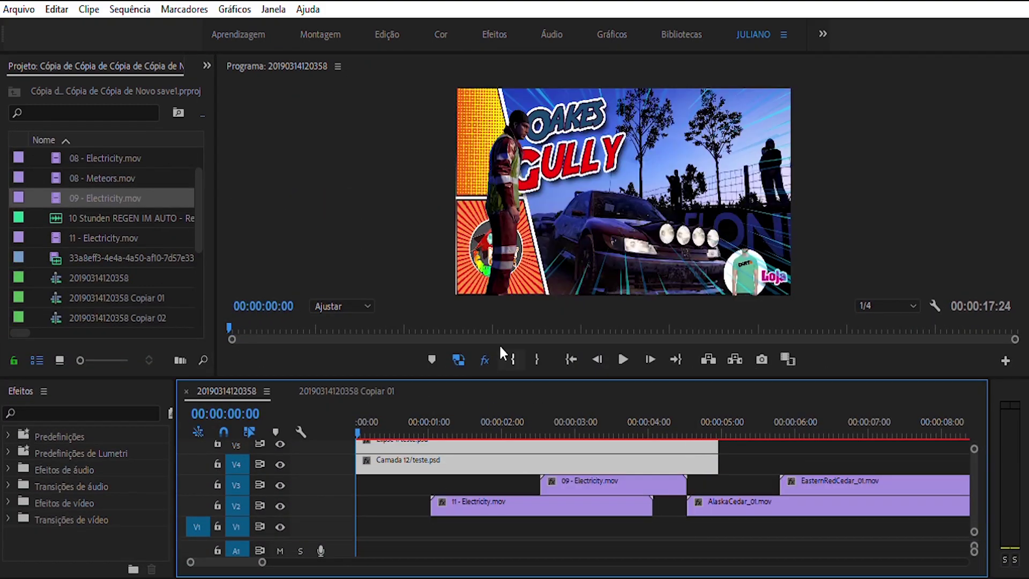
{"action": "scroll", "coordinate": [56, 162], "scroll_direction": "up", "scroll_amount": 2}
{"action": "left_click_drag", "start_coordinate": [56, 162], "coordinate": [766, 460]}
{"action": "left_click_drag", "start_coordinate": [80, 197], "coordinate": [895, 453]}
Step: Move AlaskaCedar_01.mov to track V12 above the layer stack, and the 09 and 11 - Electricity clips to the area after the stack
{"action": "left_click_drag", "start_coordinate": [530, 377], "coordinate": [741, 236]}
{"action": "mouse_move", "coordinate": [736, 186]}
{"action": "left_mouse_down"}
{"action": "mouse_move", "coordinate": [745, 304]}
{"action": "mouse_move", "coordinate": [728, 197]}
{"action": "left_mouse_up"}
{"action": "key", "text": "ctrl+z"}
{"action": "key", "text": "ctrl+z"}
{"action": "key", "text": "ctrl+z"}
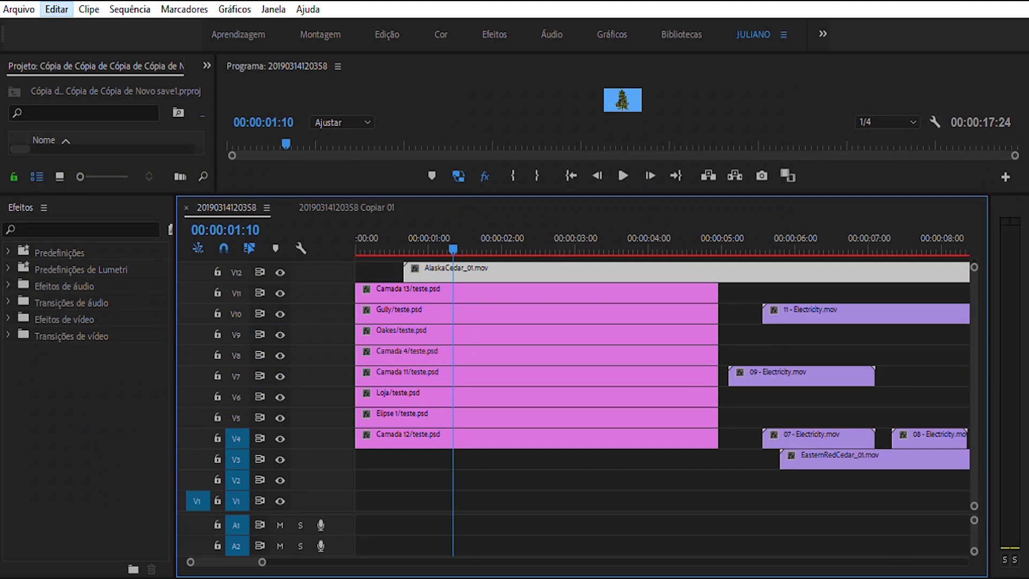
Step: Try blend modes on AlaskaCedar_01.mov, including Luz do pino and Multiplicar, and set its horizontal position to 554
{"action": "left_click", "coordinate": [207, 65]}
{"action": "key", "text": "Down"}
{"action": "key", "text": "Down"}
{"action": "key", "text": "Down"}
{"action": "key", "text": "Down"}
{"action": "key", "text": "Down"}
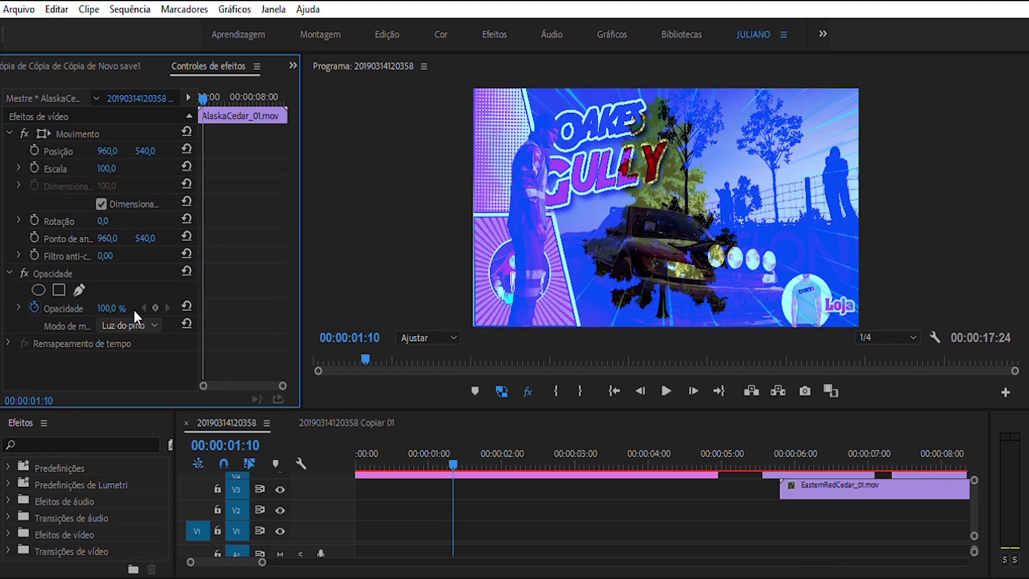
{"action": "key", "text": "Down"}
{"action": "key", "text": "Down"}
{"action": "key", "text": "Up"}
{"action": "key", "text": "Up"}
{"action": "key", "text": "Up"}
{"action": "key", "text": "Up"}
{"action": "key", "text": "Up"}
{"action": "key", "text": "Up"}
{"action": "key", "text": "Up"}
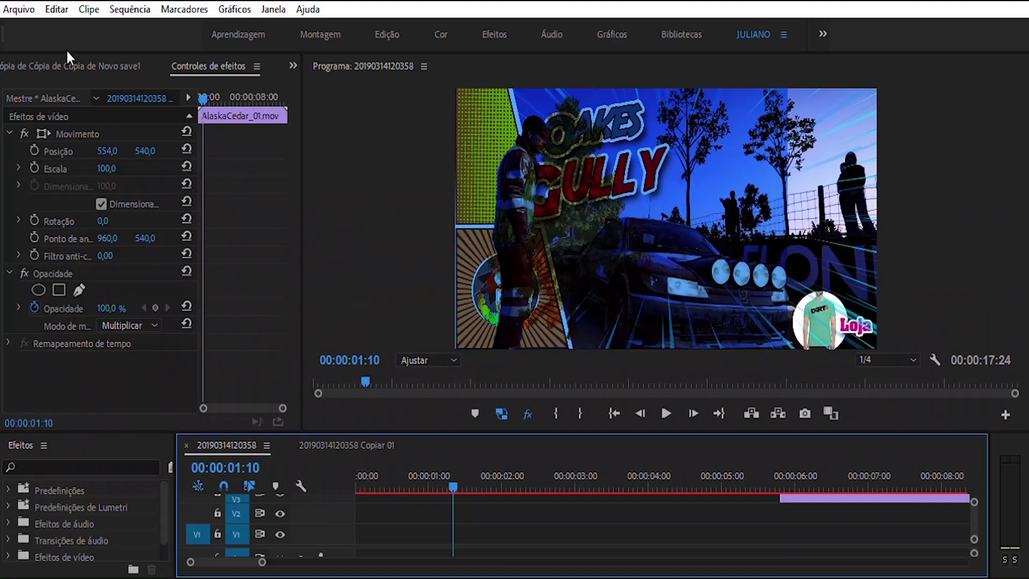
Step: Add AlaskaCedar_02-ALPHA.mov above AlaskaCedar_01.mov on the timeline and try blend modes such as Luz linear on it
{"action": "left_click", "coordinate": [80, 66]}
{"action": "scroll", "coordinate": [162, 270], "scroll_direction": "down", "scroll_amount": 2}
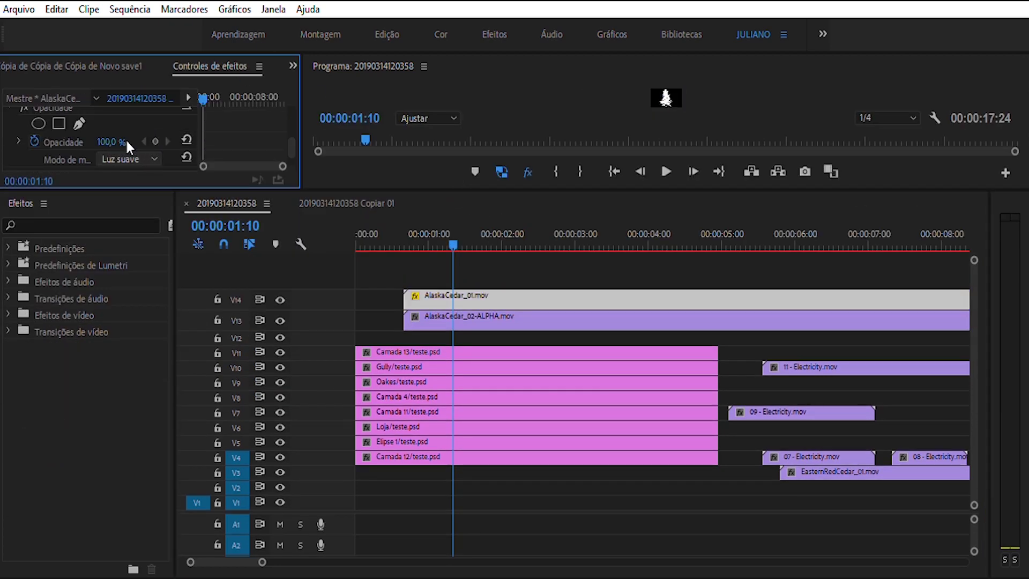
{"action": "left_click", "coordinate": [482, 320]}
{"action": "double_click", "coordinate": [504, 320]}
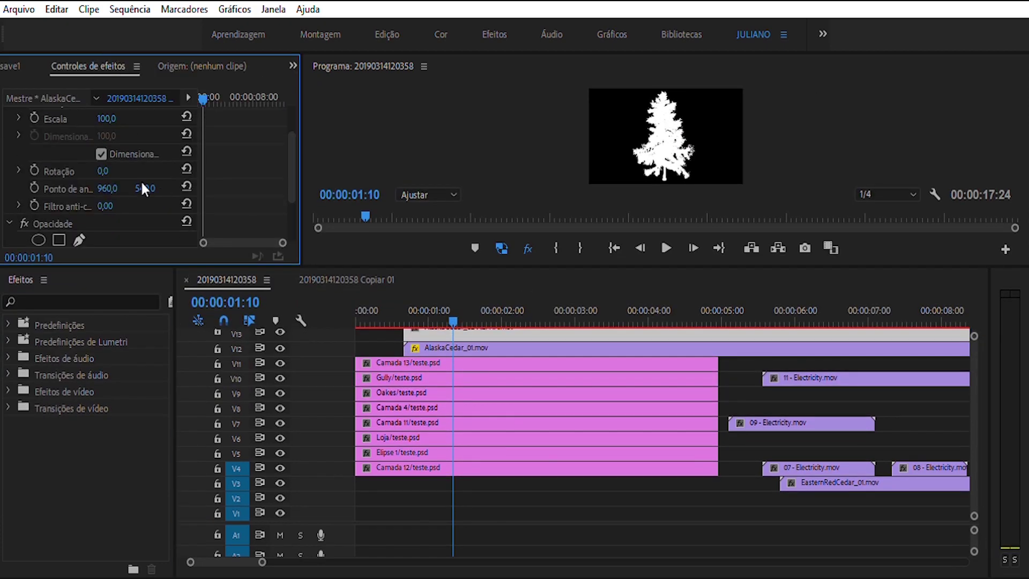
{"action": "scroll", "coordinate": [140, 180], "scroll_direction": "down", "scroll_amount": 3}
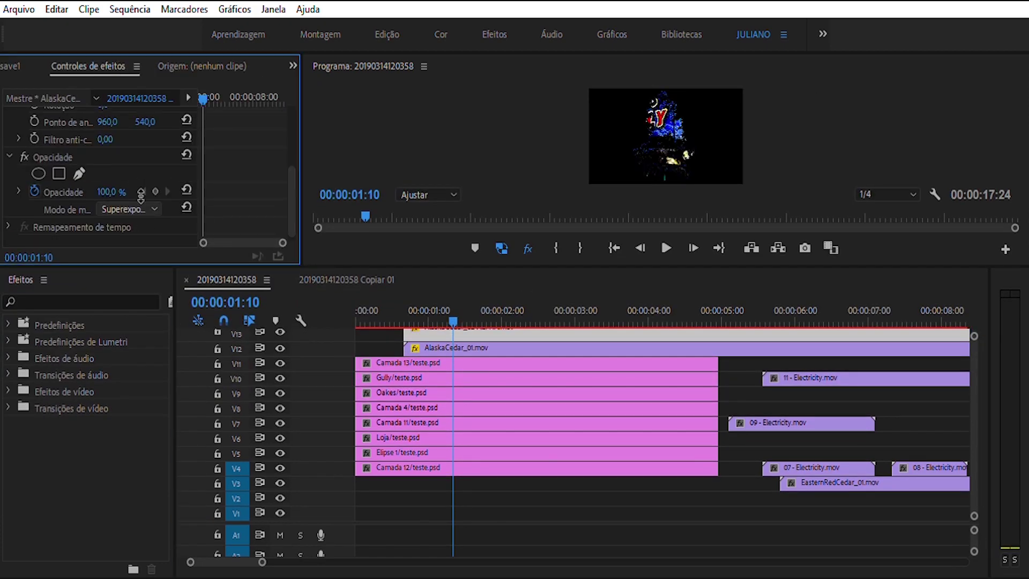
{"action": "scroll", "coordinate": [137, 188], "scroll_direction": "up", "scroll_amount": 3}
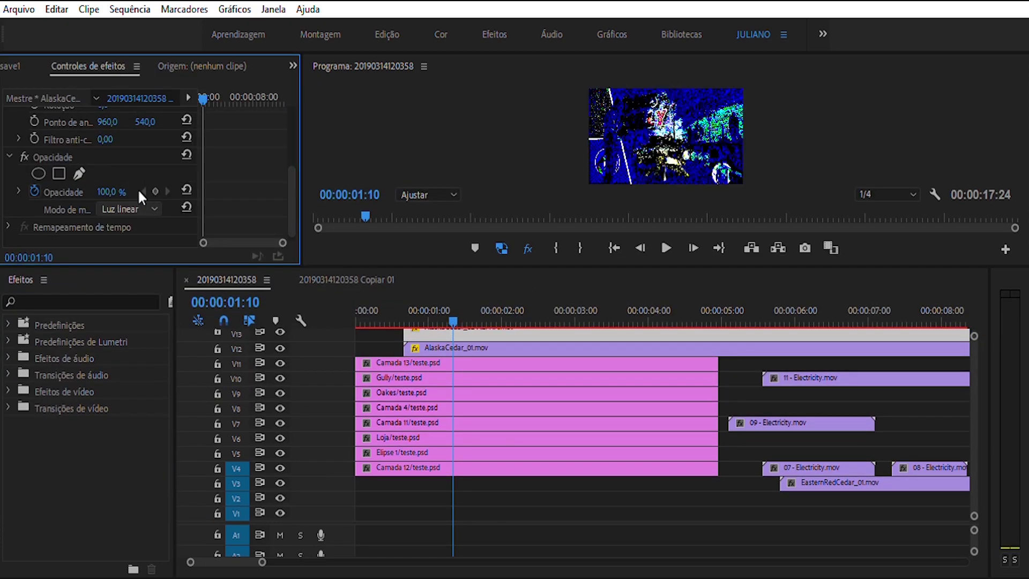
Step: Try the Tela blend mode on AlaskaCedar_01.mov, and hide tracks V12 and V13 and remove both AlaskaCedar clips
{"action": "left_click", "coordinate": [611, 347]}
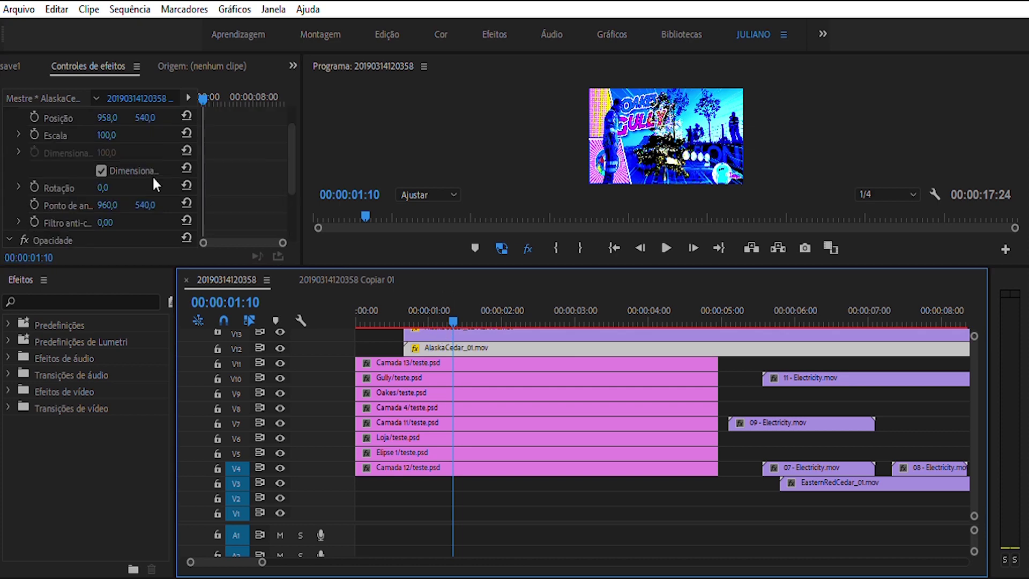
{"action": "scroll", "coordinate": [137, 203], "scroll_direction": "down", "scroll_amount": 3}
{"action": "scroll", "coordinate": [129, 210], "scroll_direction": "down", "scroll_amount": 5}
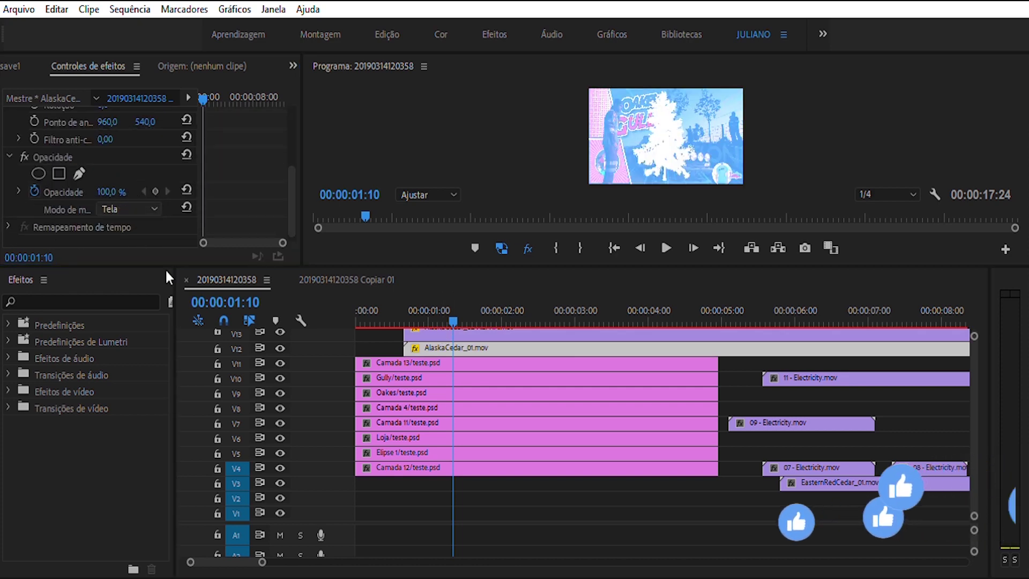
{"action": "left_click", "coordinate": [280, 330]}
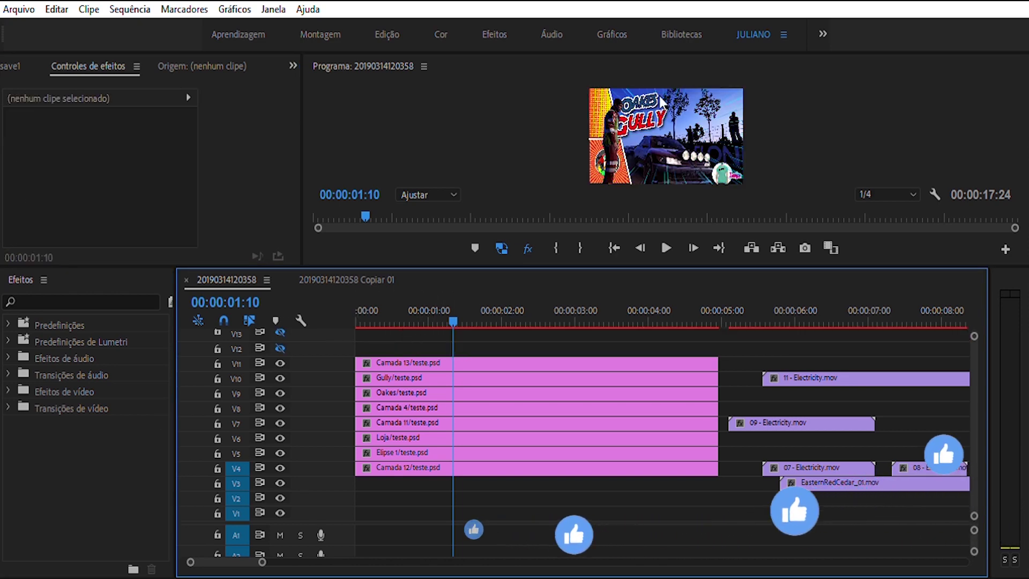
Step: Move the four lowest layer clips down to V1 to V4 and place 11 - Electricity.mov on V7 at the sequence start
{"action": "left_click_drag", "start_coordinate": [777, 422], "coordinate": [706, 348]}
{"action": "left_click", "coordinate": [676, 311]}
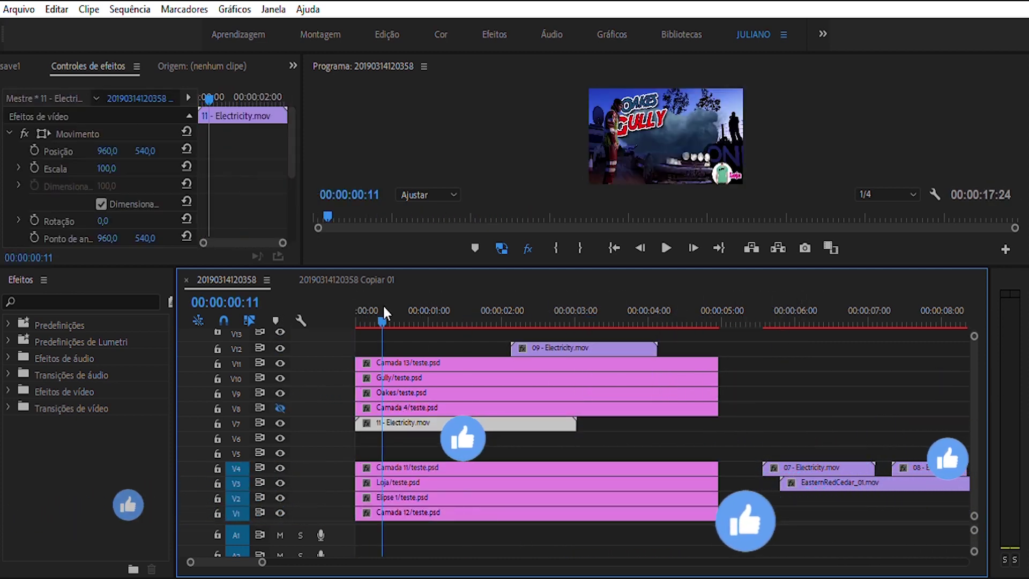
{"action": "left_click", "coordinate": [113, 139]}
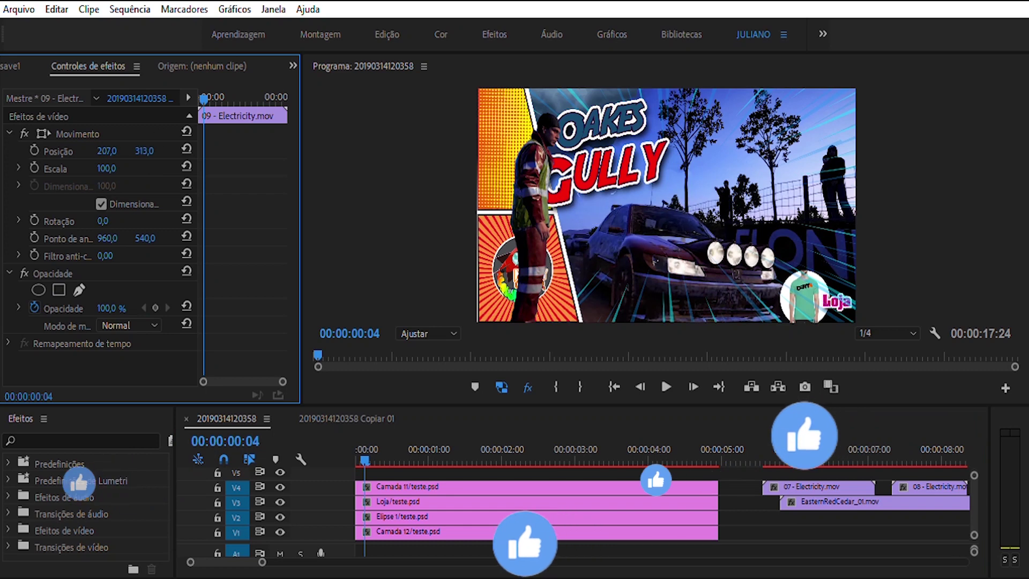
Step: Set 09 - Electricity.mov to position 522, 180 with a rotation of -40° and play back the opening
{"action": "left_click", "coordinate": [420, 445]}
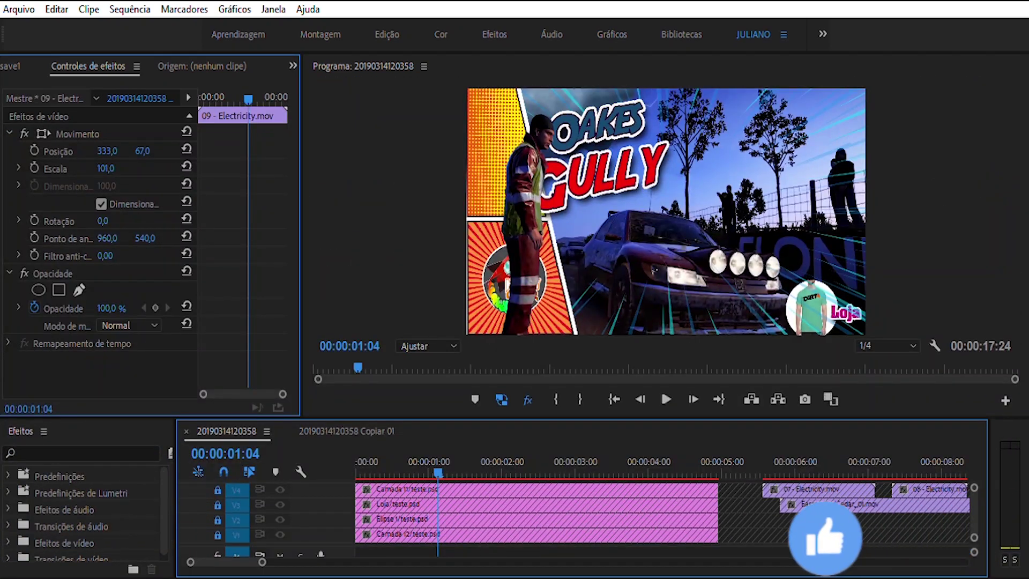
{"action": "left_click", "coordinate": [457, 450]}
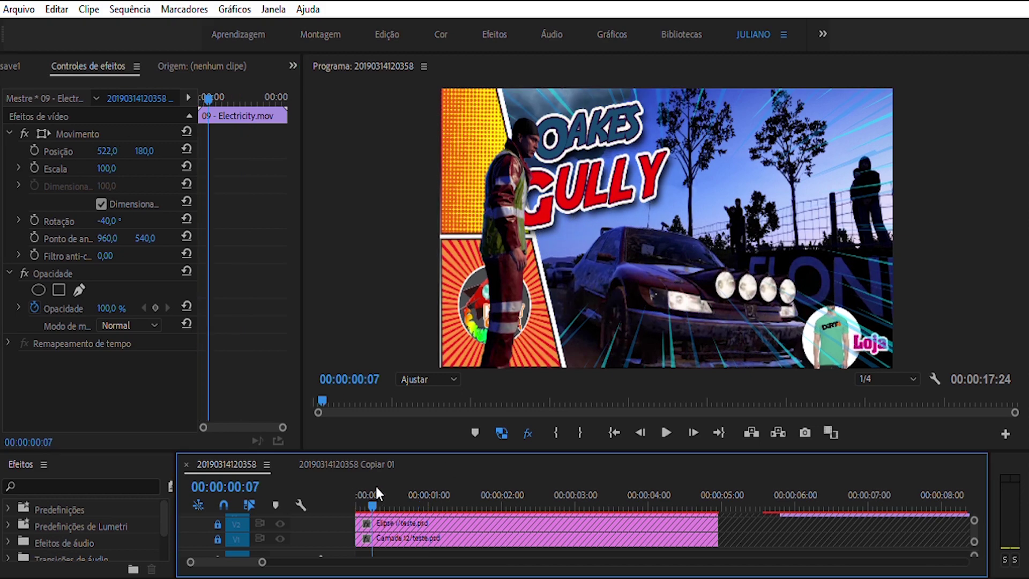
{"action": "left_click_drag", "start_coordinate": [376, 496], "coordinate": [424, 498]}
{"action": "key", "text": "space"}
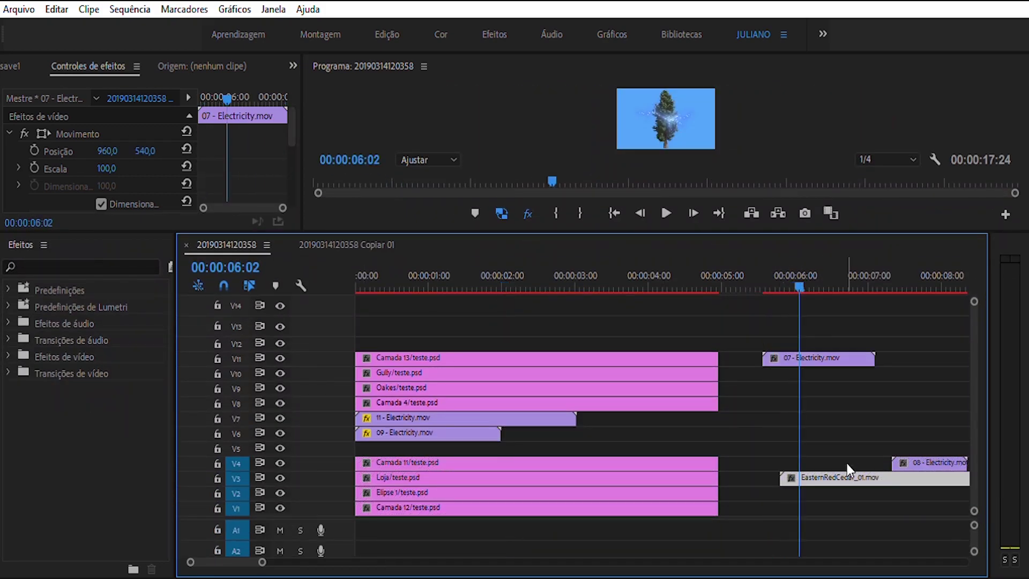
Step: Clear the leftover EasternRedCedar_01, 07 - Electricity and 08 - Electricity clips from the timeline
{"action": "key", "text": "ctrl+z"}
{"action": "key", "text": "ctrl+z"}
{"action": "key", "text": "ctrl+z"}
{"action": "key", "text": "ctrl+z"}
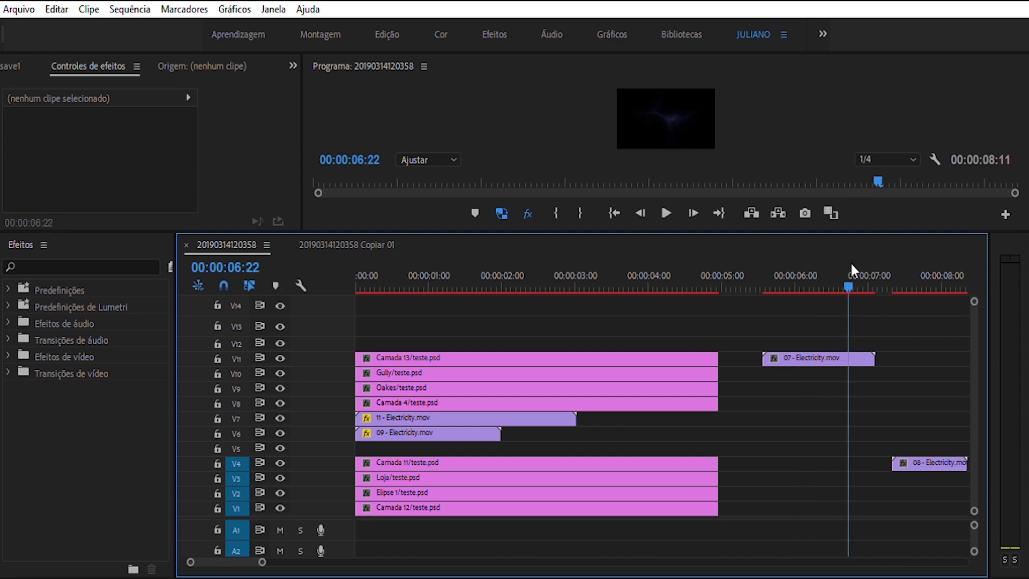
{"action": "key", "text": "minus"}
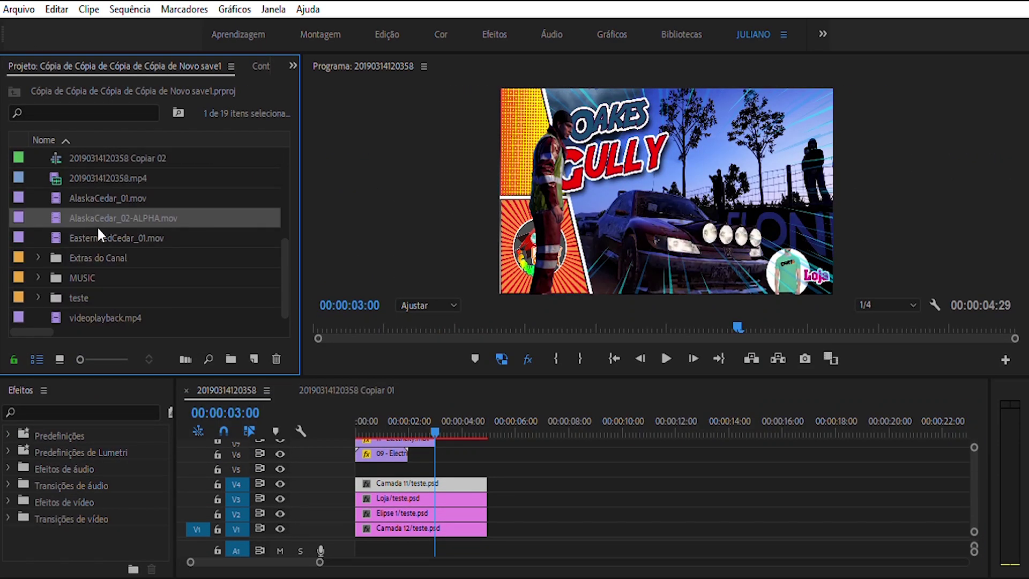
Step: Place 08 - Meteors.mov from the project files on track V5 at the sequence start
{"action": "scroll", "coordinate": [100, 244], "scroll_direction": "up", "scroll_amount": 3}
{"action": "scroll", "coordinate": [146, 280], "scroll_direction": "down", "scroll_amount": 5}
{"action": "scroll", "coordinate": [145, 259], "scroll_direction": "up", "scroll_amount": 5}
{"action": "left_click_drag", "start_coordinate": [57, 218], "coordinate": [524, 453]}
{"action": "left_click", "coordinate": [527, 421]}
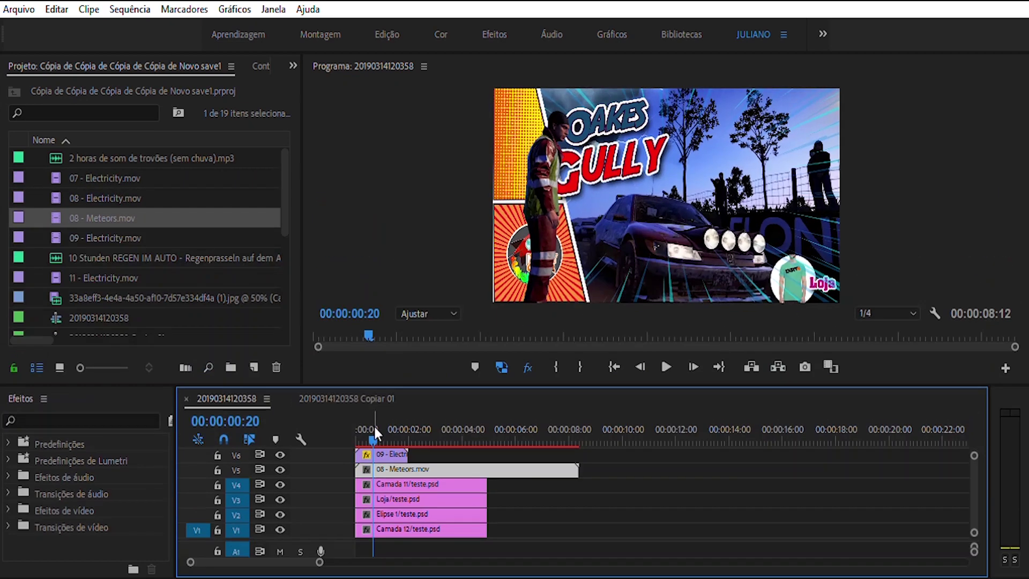
Step: Trim the beginning of 08 - Meteors.mov and align the shortened clip with the sequence start
{"action": "left_click_drag", "start_coordinate": [374, 425], "coordinate": [473, 424]}
{"action": "left_click_drag", "start_coordinate": [472, 385], "coordinate": [473, 290]}
{"action": "left_click_drag", "start_coordinate": [368, 339], "coordinate": [373, 343]}
{"action": "left_click_drag", "start_coordinate": [356, 456], "coordinate": [390, 455]}
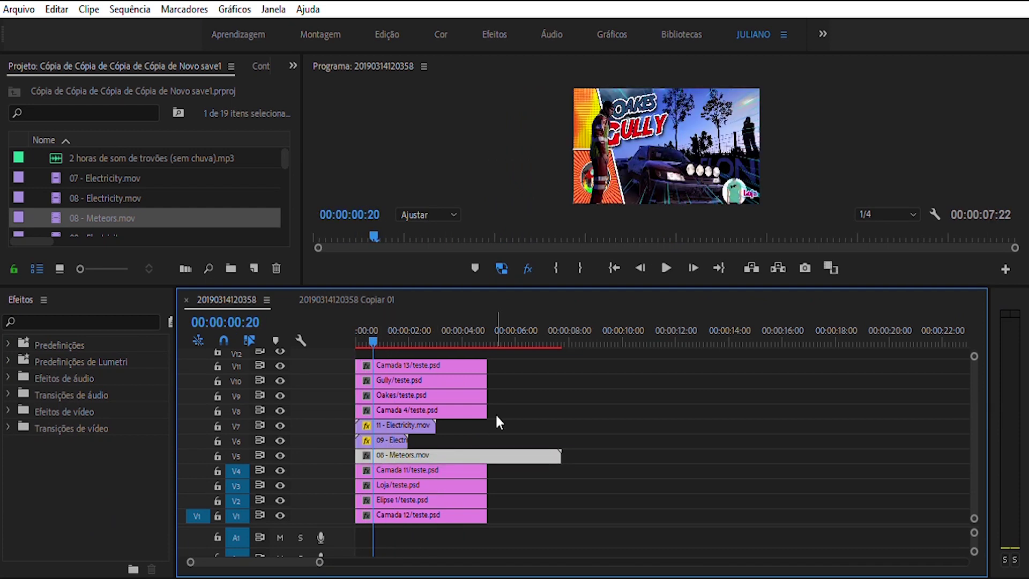
Step: Set the position of 08 - Meteors.mov to 71, 433 and its rotation to 0°
{"action": "key", "text": "shift+5"}
{"action": "left_click_drag", "start_coordinate": [106, 151], "coordinate": [80, 150]}
{"action": "left_click_drag", "start_coordinate": [145, 151], "coordinate": [126, 151]}
{"action": "left_click_drag", "start_coordinate": [103, 220], "coordinate": [86, 221]}
{"action": "left_click_drag", "start_coordinate": [145, 151], "coordinate": [123, 151]}
{"action": "mouse_move", "coordinate": [373, 332]}
{"action": "left_mouse_down"}
{"action": "mouse_move", "coordinate": [427, 319]}
{"action": "mouse_move", "coordinate": [387, 330]}
{"action": "left_mouse_up"}
{"action": "left_click", "coordinate": [158, 138]}
{"action": "key", "text": "ctrl+z"}
{"action": "key", "text": "ctrl+z"}
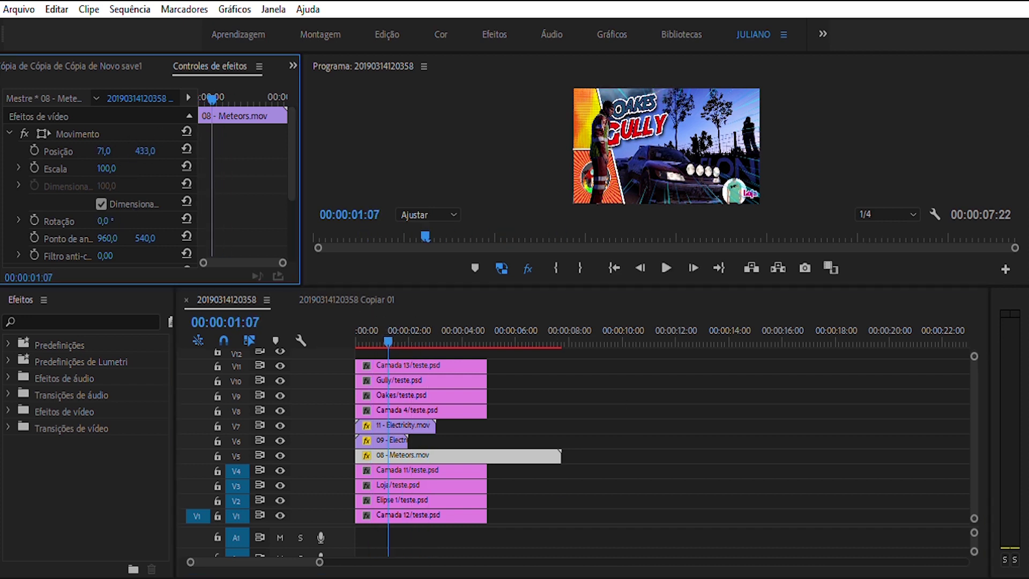
Step: Duplicate 11 - Electricity.mov on track V7 directly after the original clip
{"action": "left_click", "coordinate": [428, 341]}
{"action": "left_click_drag", "start_coordinate": [394, 425], "coordinate": [475, 425]}
{"action": "left_click", "coordinate": [448, 332]}
{"action": "left_click_drag", "start_coordinate": [448, 333], "coordinate": [374, 332]}
Step: Lock track V4, set the position of 08 - Meteors.mov to 56, 520 and return the playhead to the sequence start
{"action": "left_click", "coordinate": [217, 471]}
{"action": "left_click", "coordinate": [428, 454]}
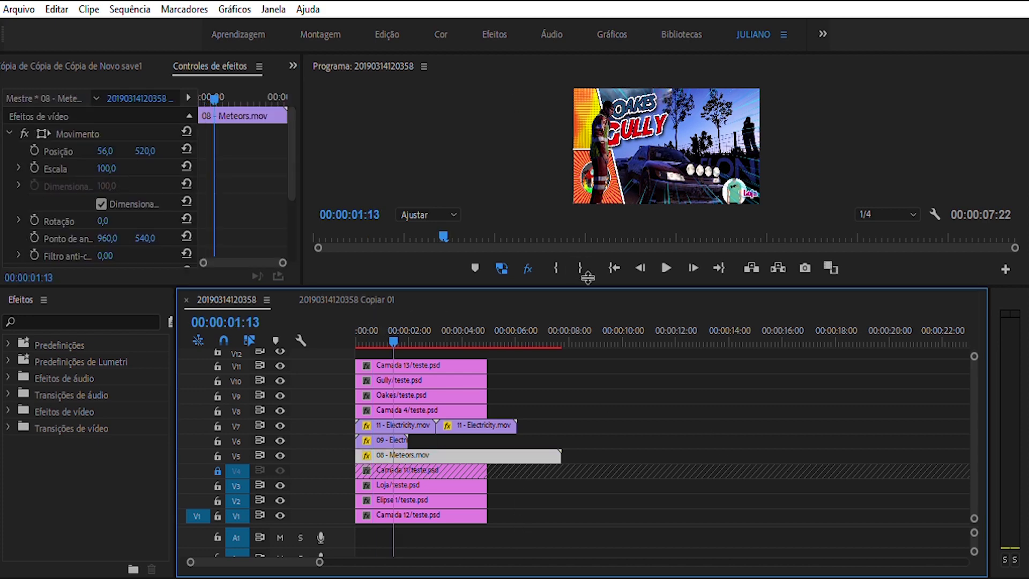
{"action": "left_click_drag", "start_coordinate": [375, 287], "coordinate": [375, 429]}
{"action": "mouse_move", "coordinate": [366, 471]}
{"action": "left_mouse_down"}
{"action": "mouse_move", "coordinate": [398, 472]}
{"action": "mouse_move", "coordinate": [356, 472]}
{"action": "left_mouse_up"}
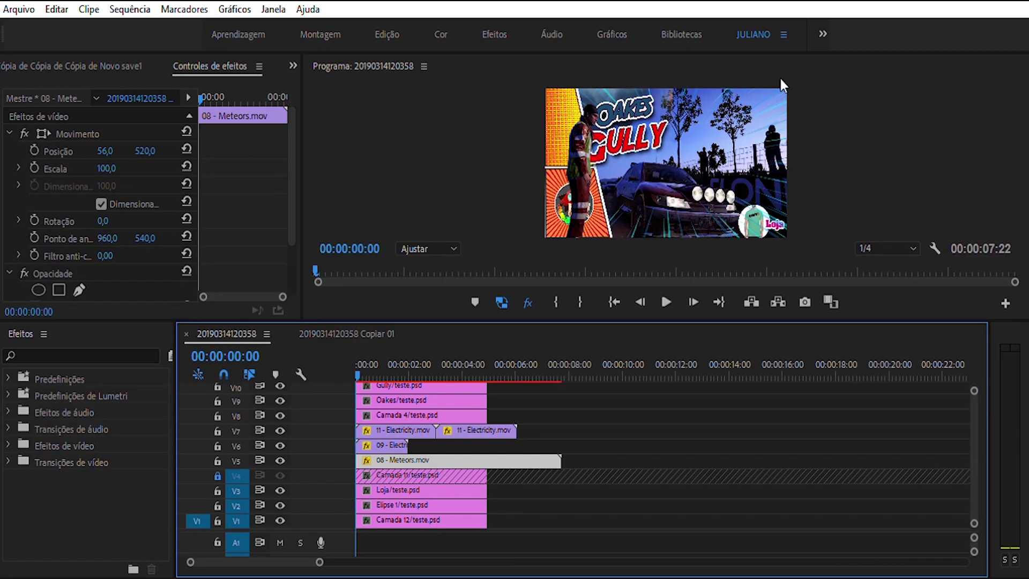